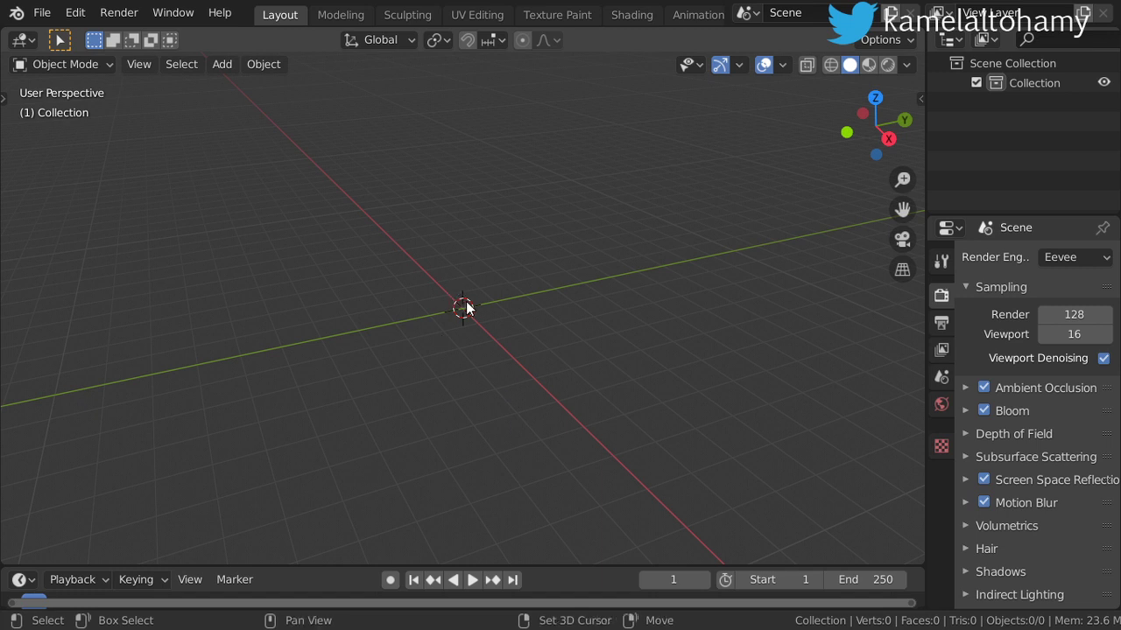
# Step: Add a Cube and a Suzanne monkey head mesh to the scene
pyautogui.hotkey('shift', 'a')
pyautogui.moveTo(422, 253)
pyautogui.click(536, 274)
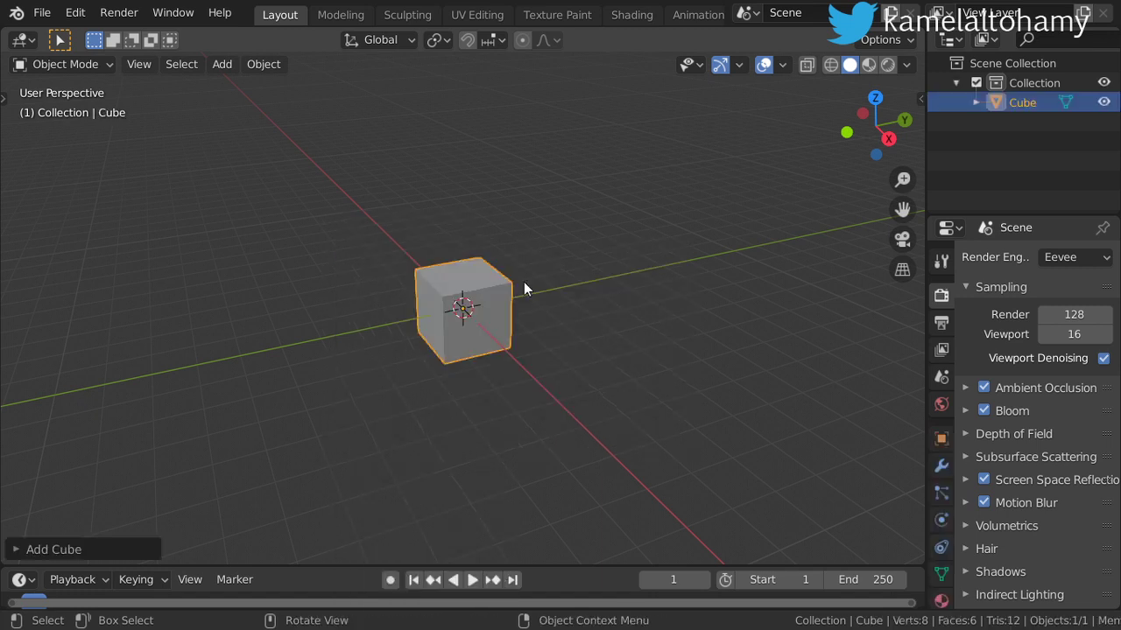
pyautogui.hotkey('shift', 'a')
pyautogui.moveTo(515, 253)
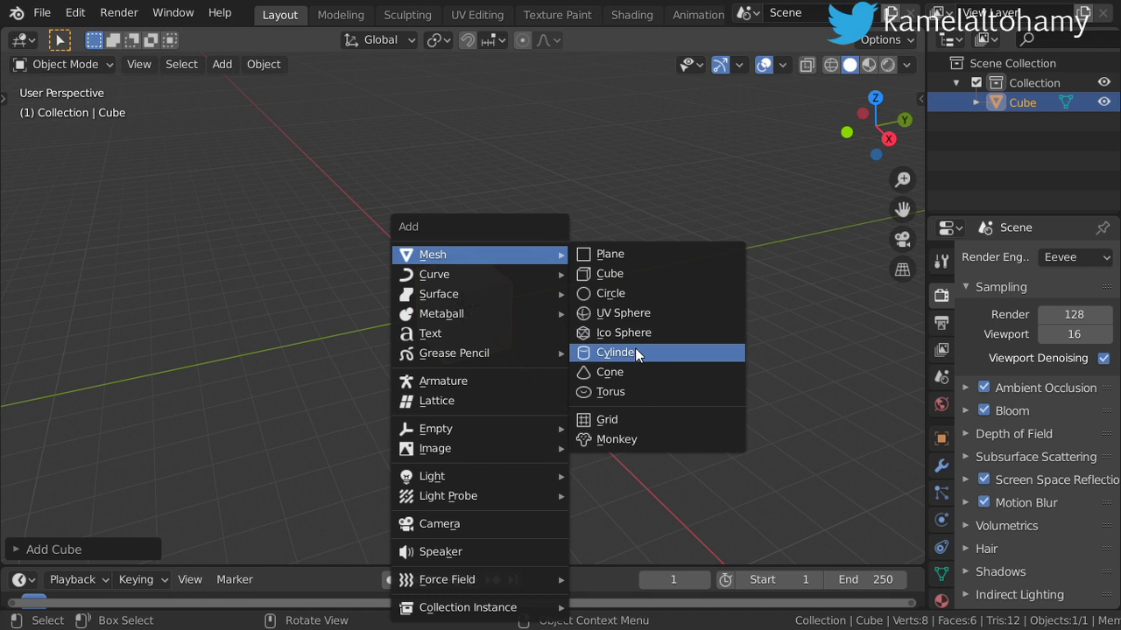
pyautogui.click(620, 439)
# Step: Move Suzanne away from the cube along the Y axis
pyautogui.press('g')
pyautogui.press('y')
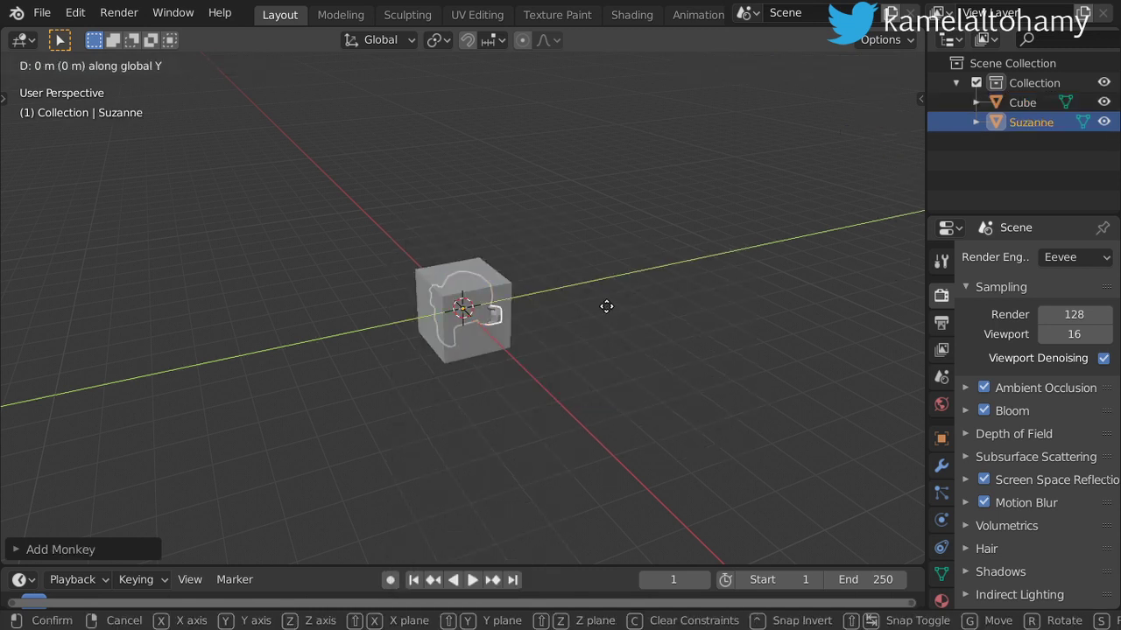
pyautogui.click(762, 303)
pyautogui.moveTo(761, 302); pyautogui.dragTo(586, 361, button='middle')
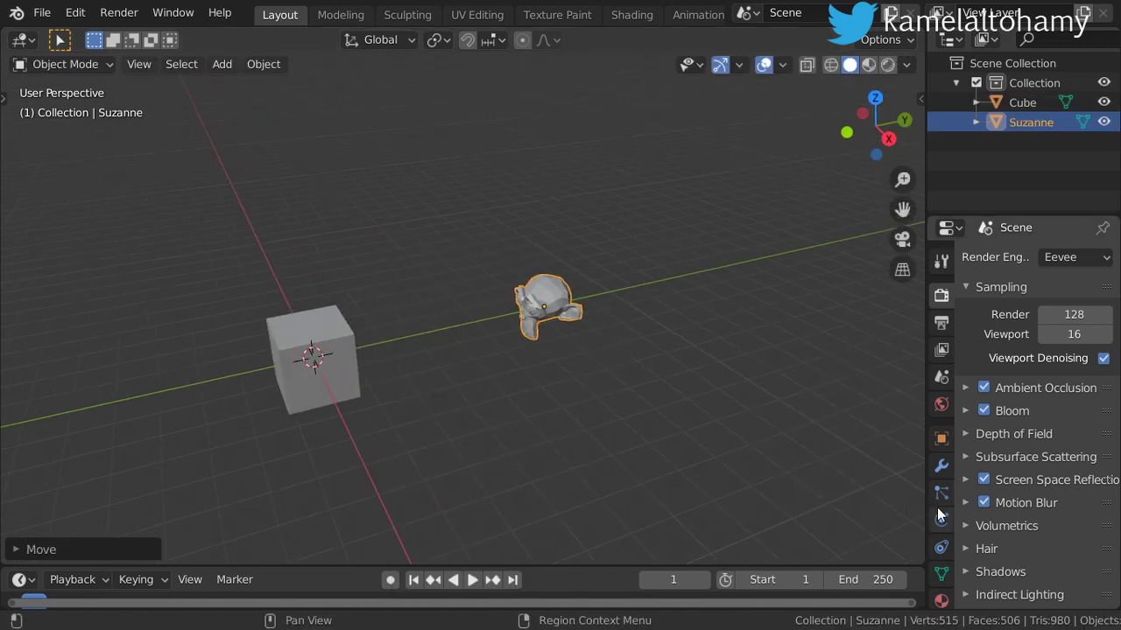
# Step: Select the Cube and show the Add Object Constraint list in a widened Object Constraints tab
pyautogui.click(941, 520)
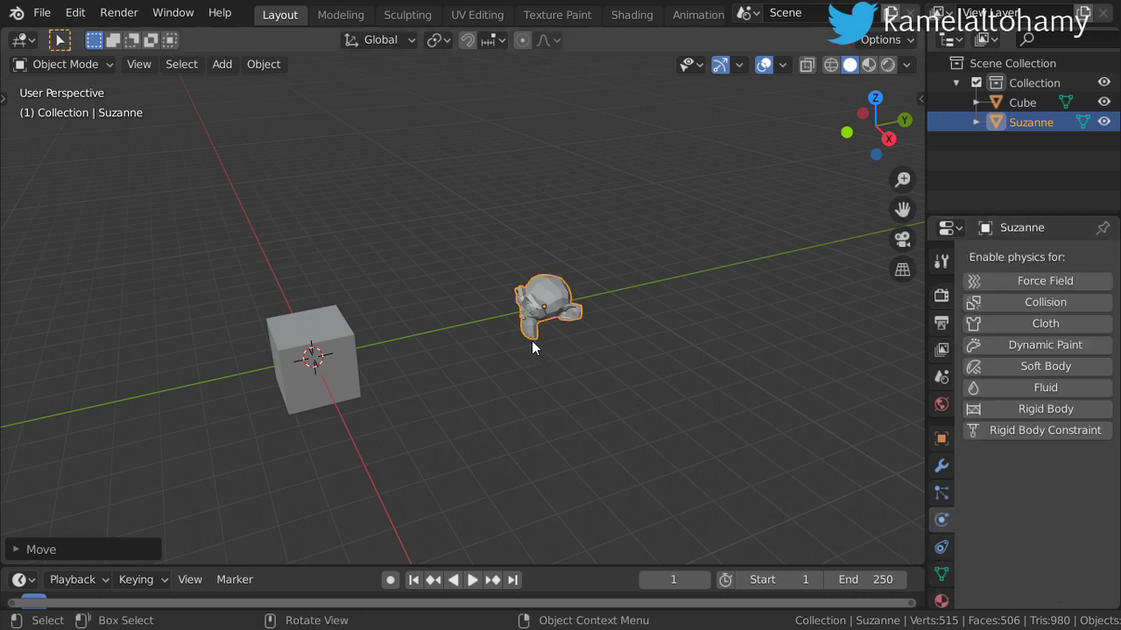
pyautogui.click(355, 366)
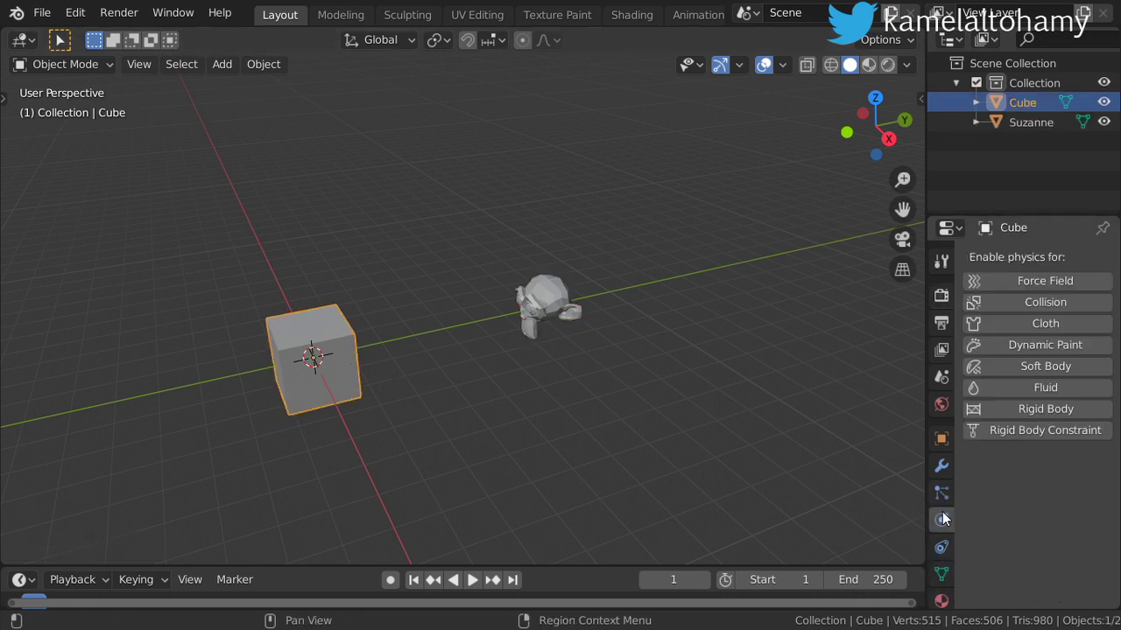
pyautogui.moveTo(926, 518); pyautogui.dragTo(839, 520)
pyautogui.click(830, 548)
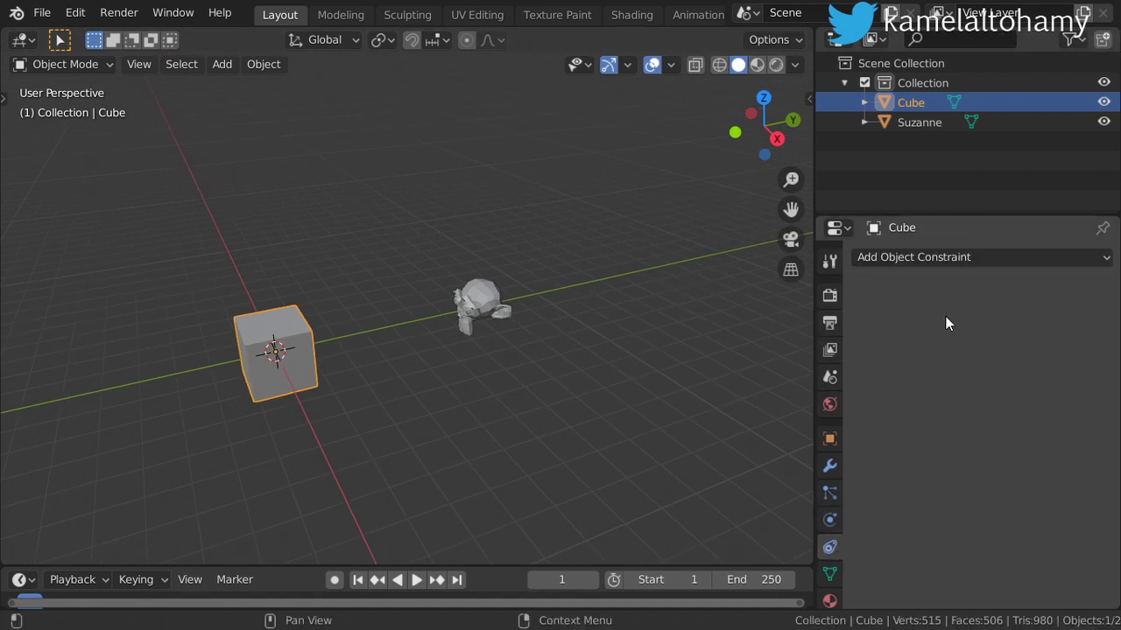
pyautogui.click(993, 259)
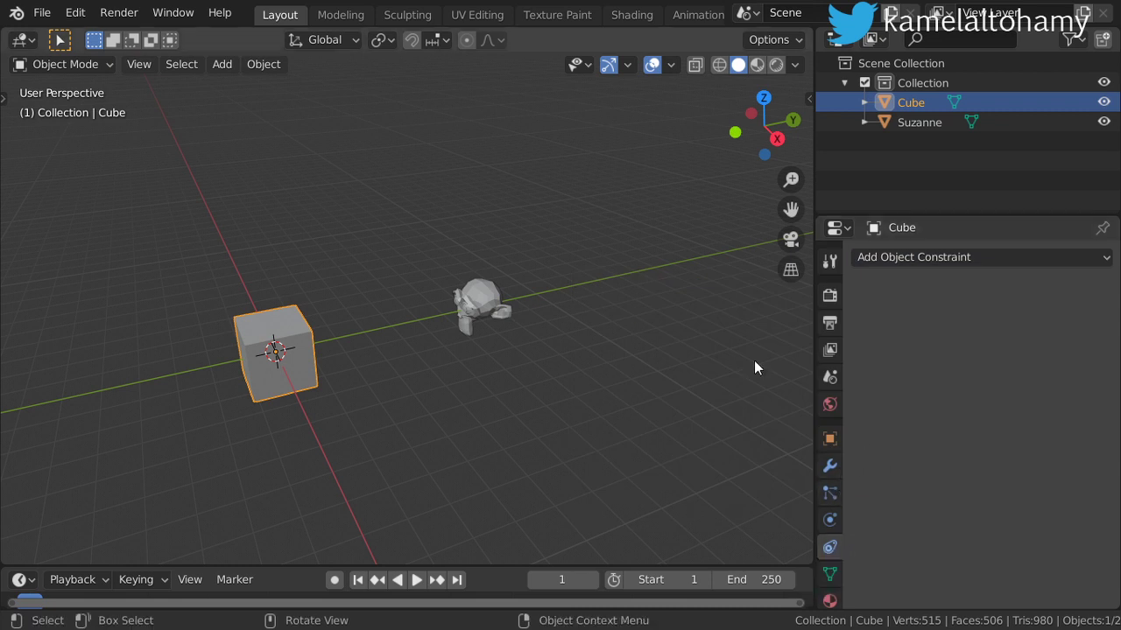
pyautogui.click(1033, 259)
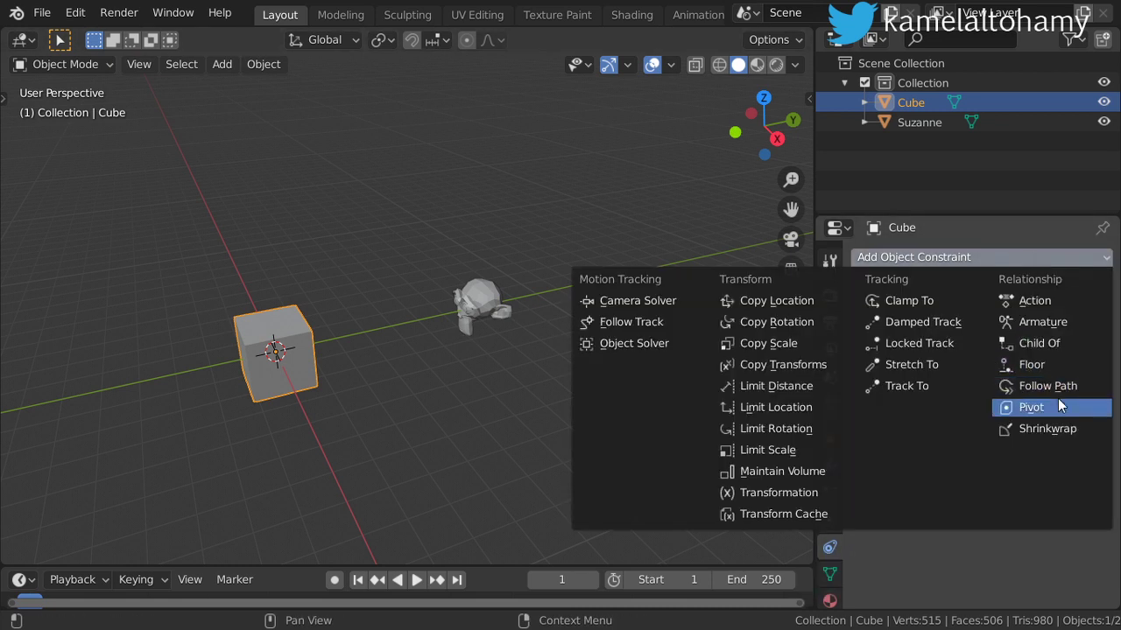
# Step: Add a Child Of constraint to the Cube targeting Suzanne, with influence about 0.714
pyautogui.click(1046, 344)
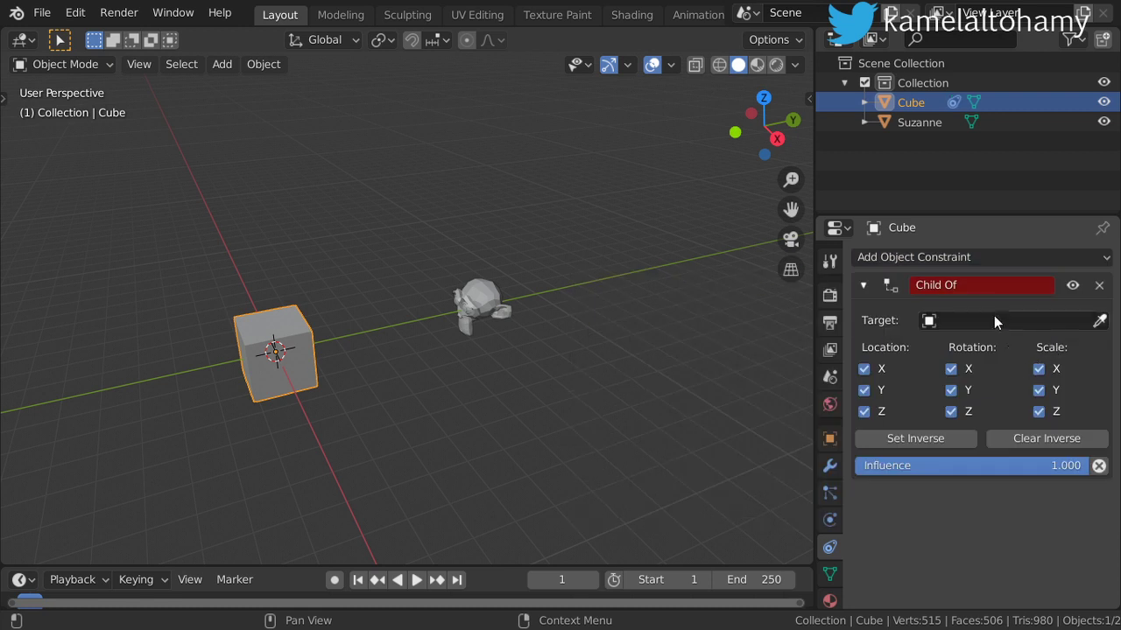
pyautogui.click(993, 322)
pyautogui.click(943, 372)
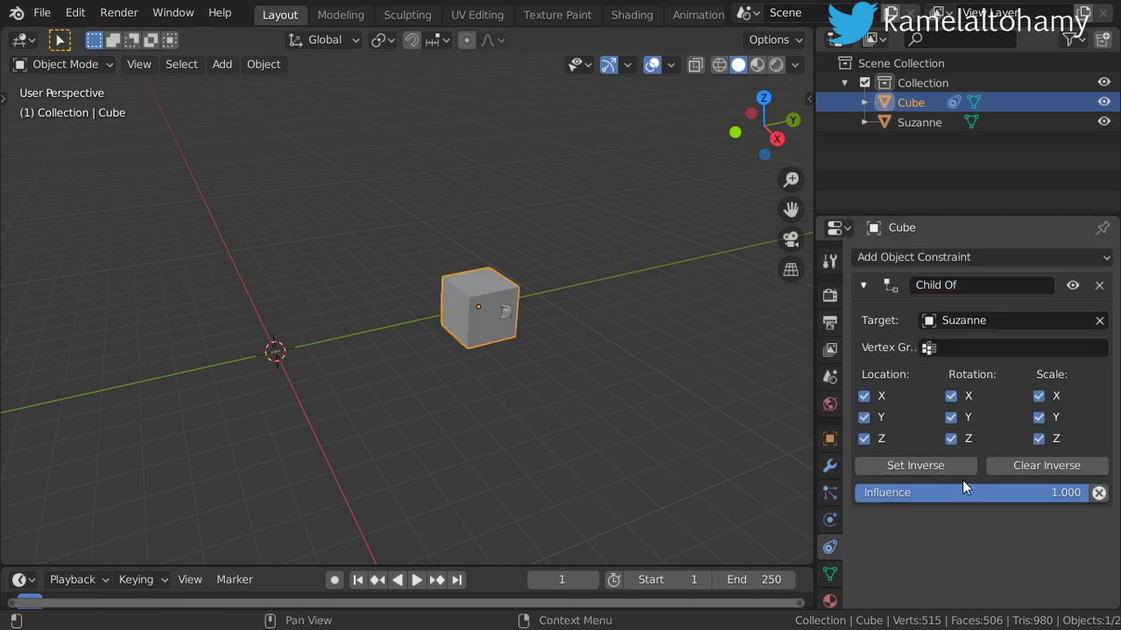
pyautogui.moveTo(1086, 492); pyautogui.dragTo(965, 492)
# Step: Move Suzanne near the cube, then test-move the constrained cube
pyautogui.click(497, 298)
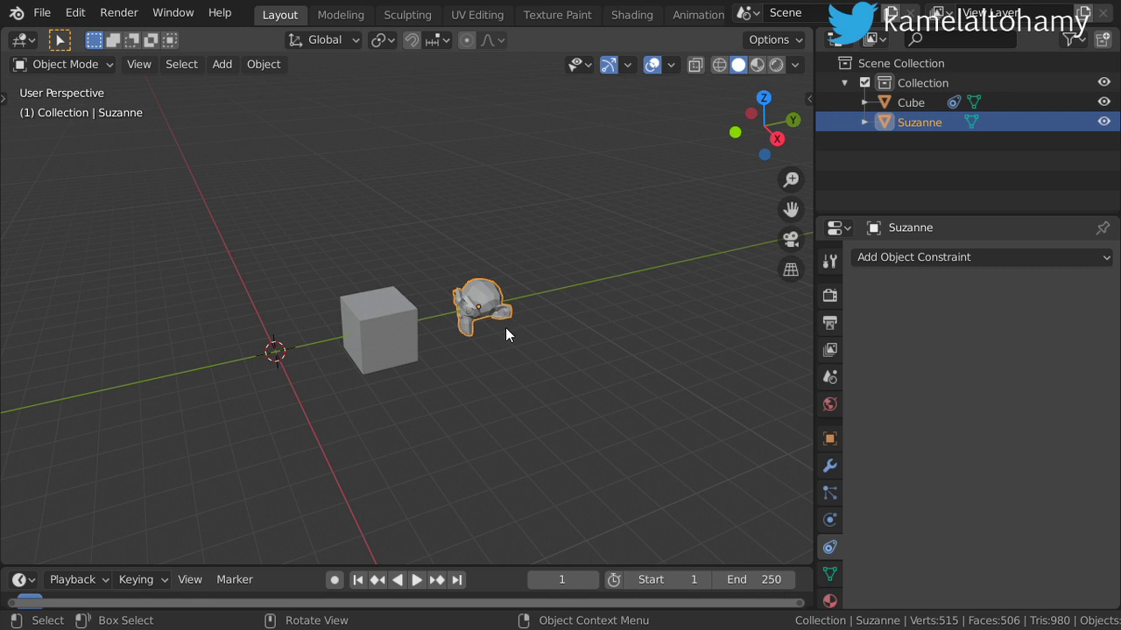
pyautogui.press('g')
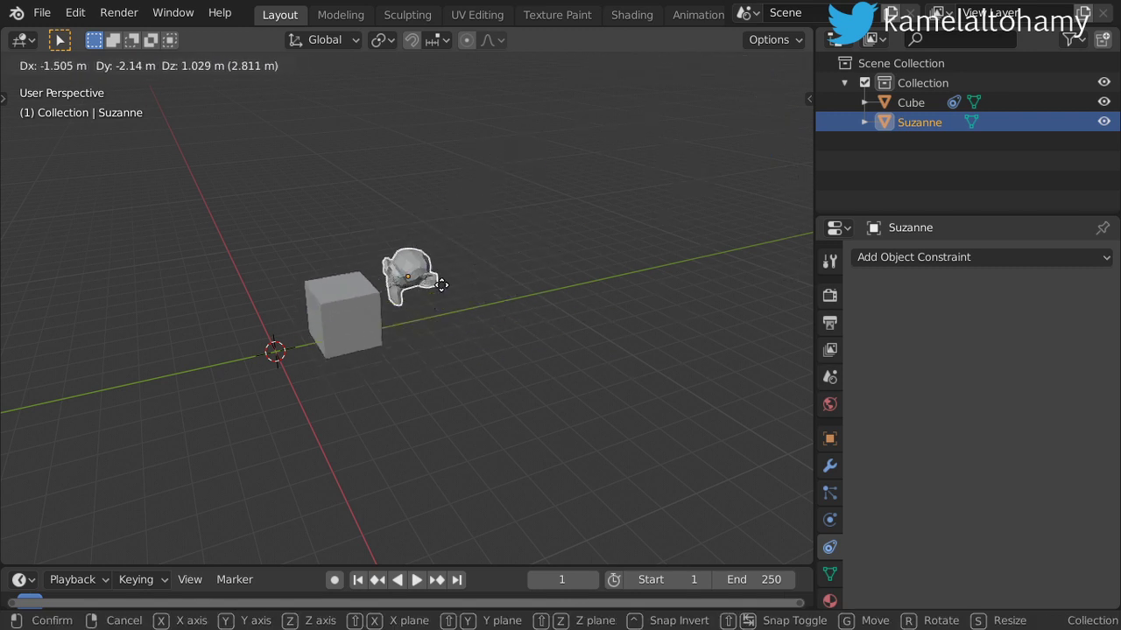
pyautogui.click(435, 305)
pyautogui.click(406, 330)
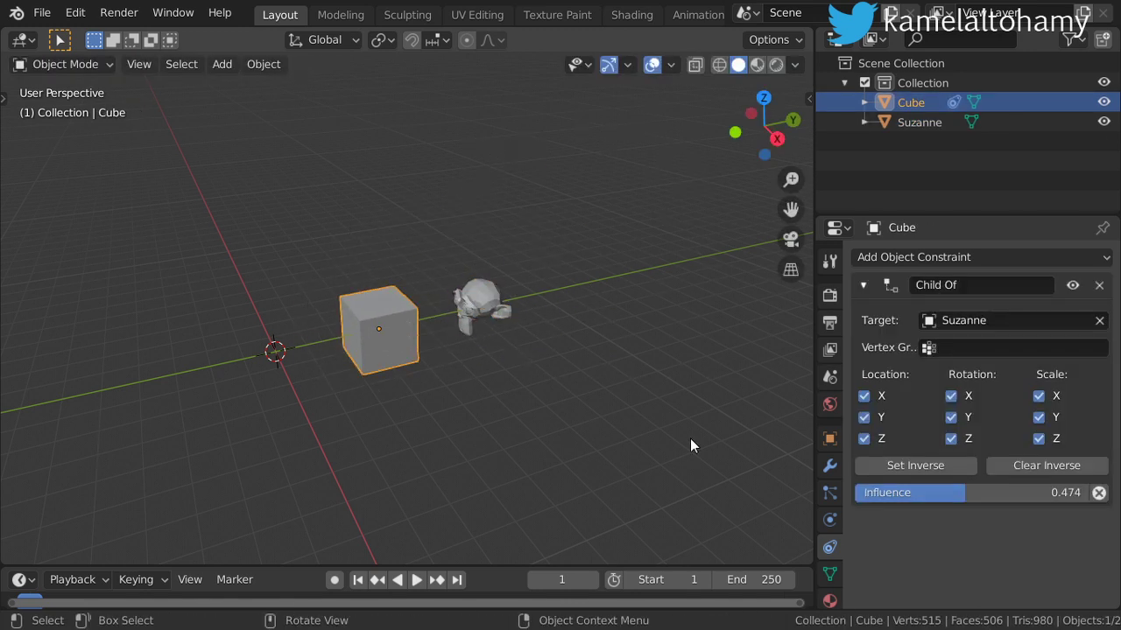
pyautogui.press('g')
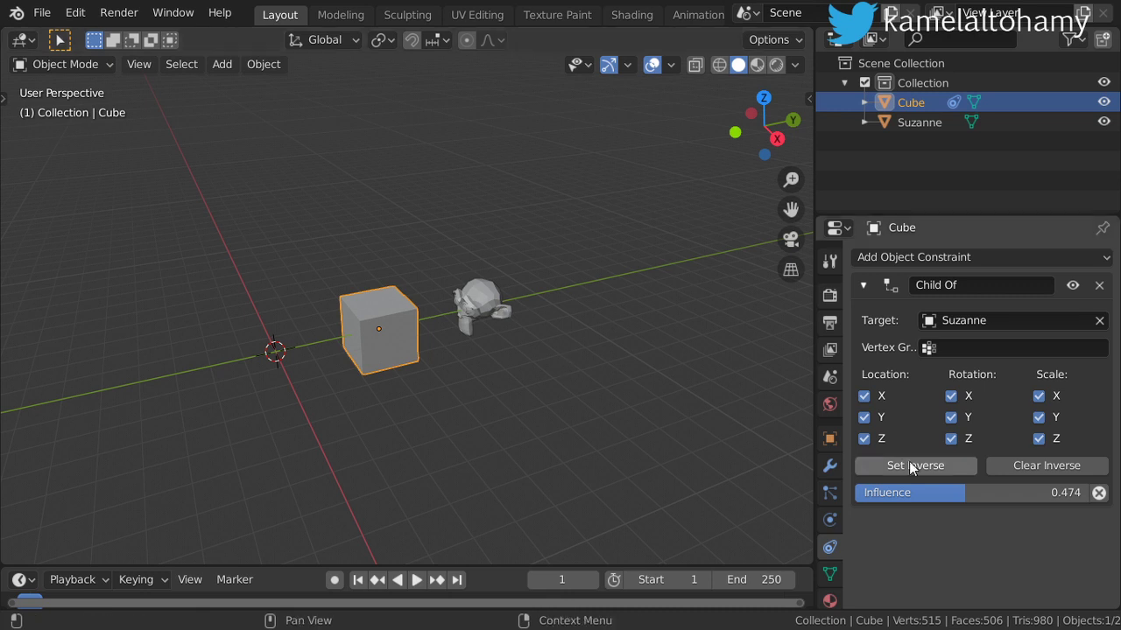
pyautogui.click(354, 328)
pyautogui.press('g')
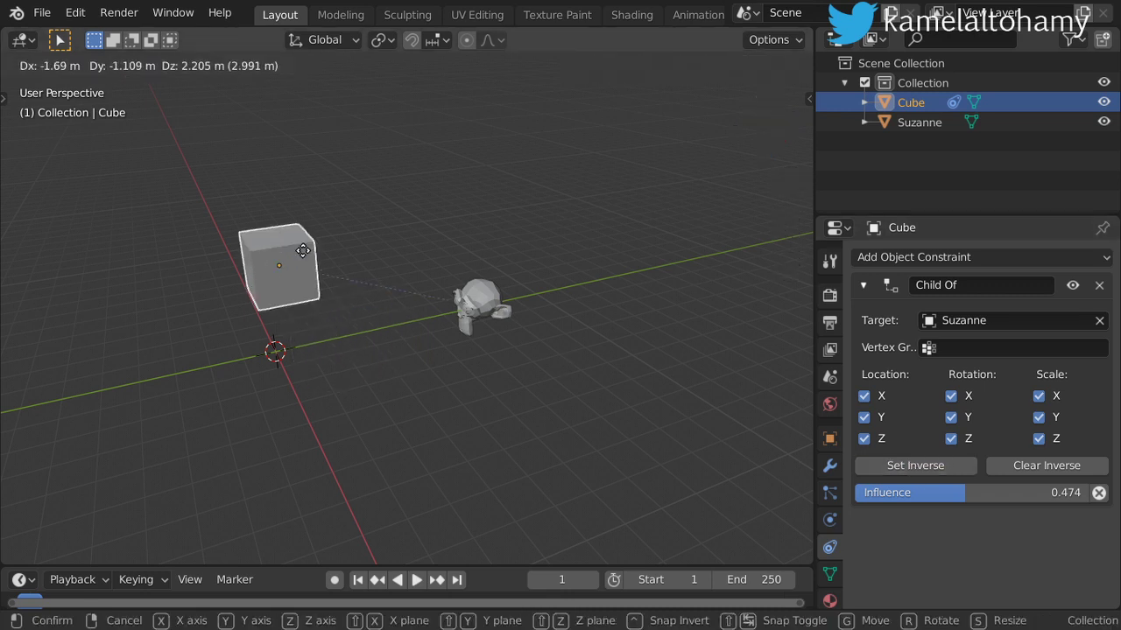
pyautogui.press('Escape')
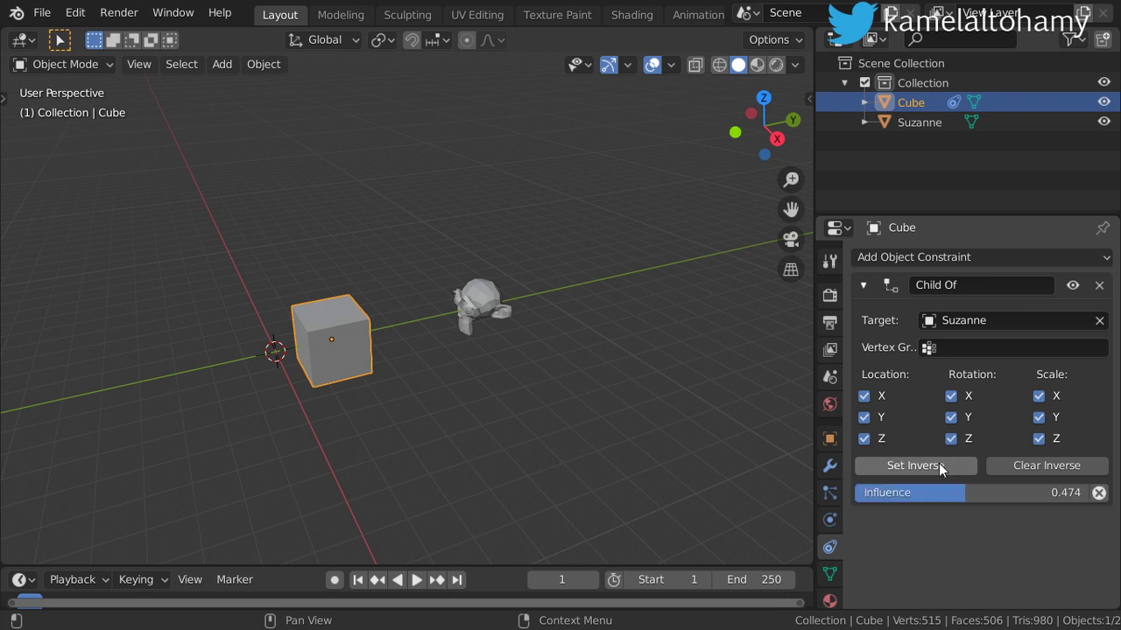
# Step: Test-move Suzanne repeatedly, cancelling each move to check whether the cube follows
pyautogui.click(485, 302)
pyautogui.press('g')
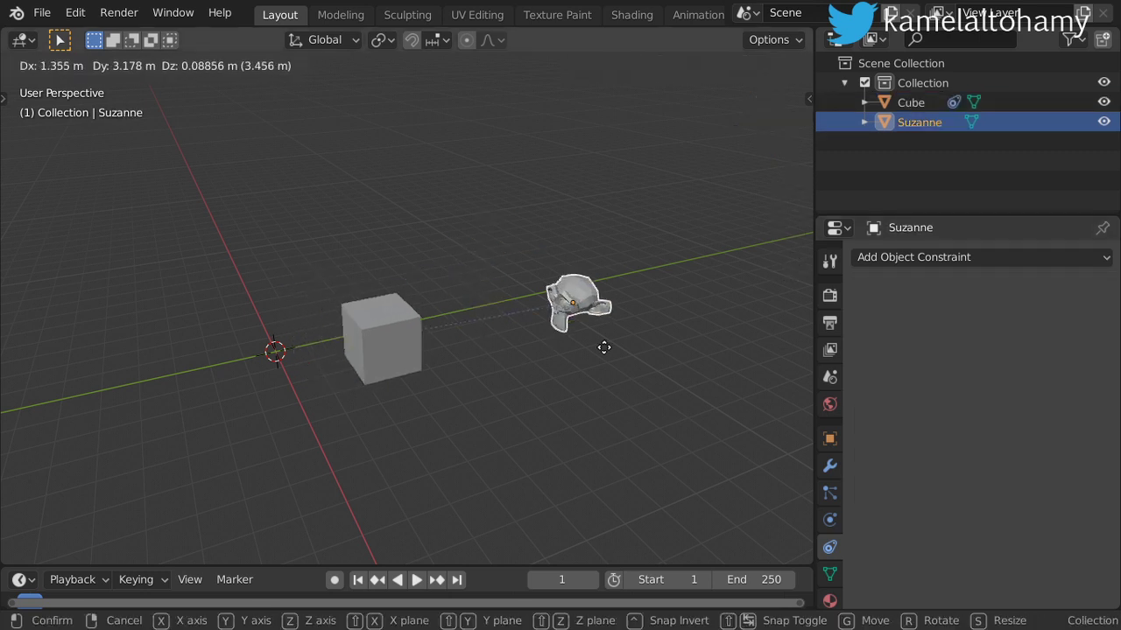
pyautogui.press('Escape')
pyautogui.click(365, 348)
pyautogui.click(504, 322)
pyautogui.hotkey('ctrl', 'z')
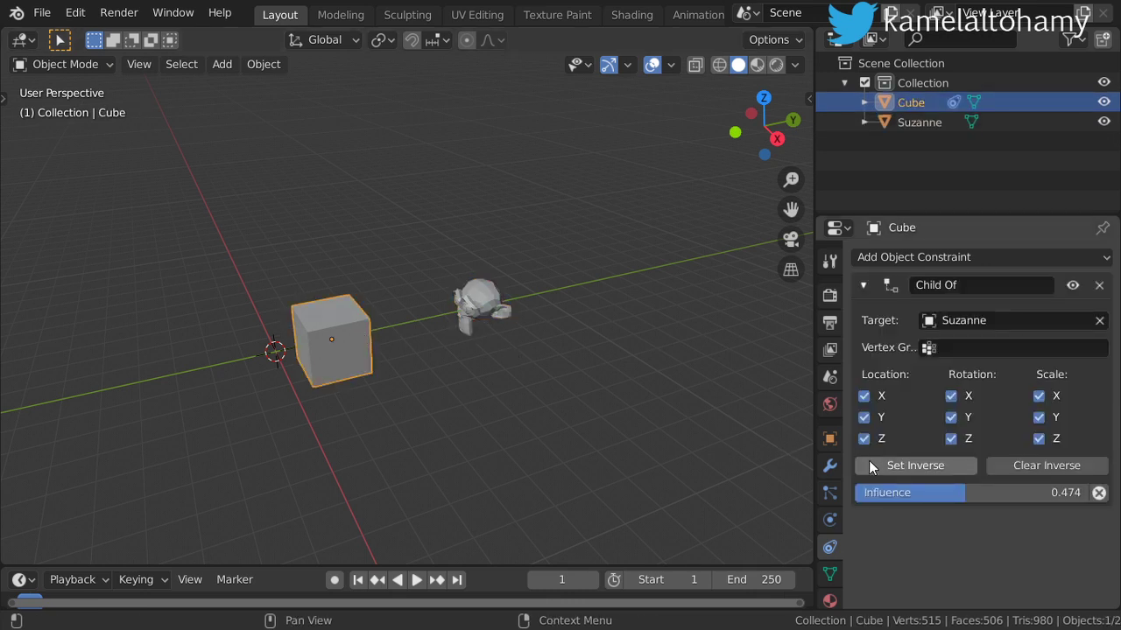
pyautogui.click(481, 315)
pyautogui.press('g')
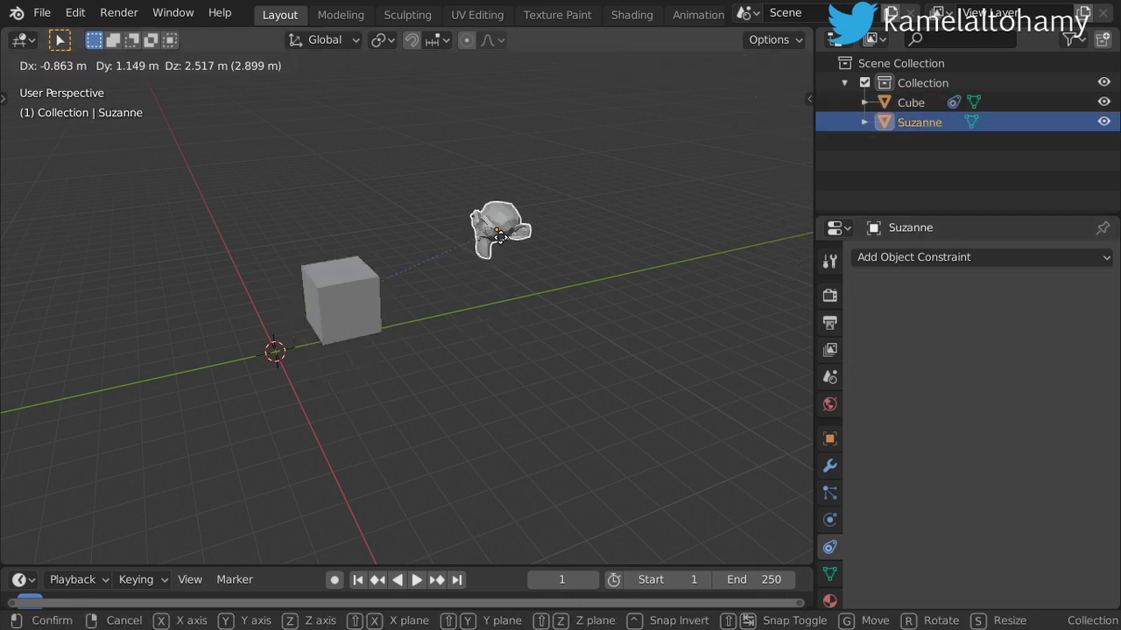
pyautogui.press('Escape')
pyautogui.hotkey('ctrl', 'z')
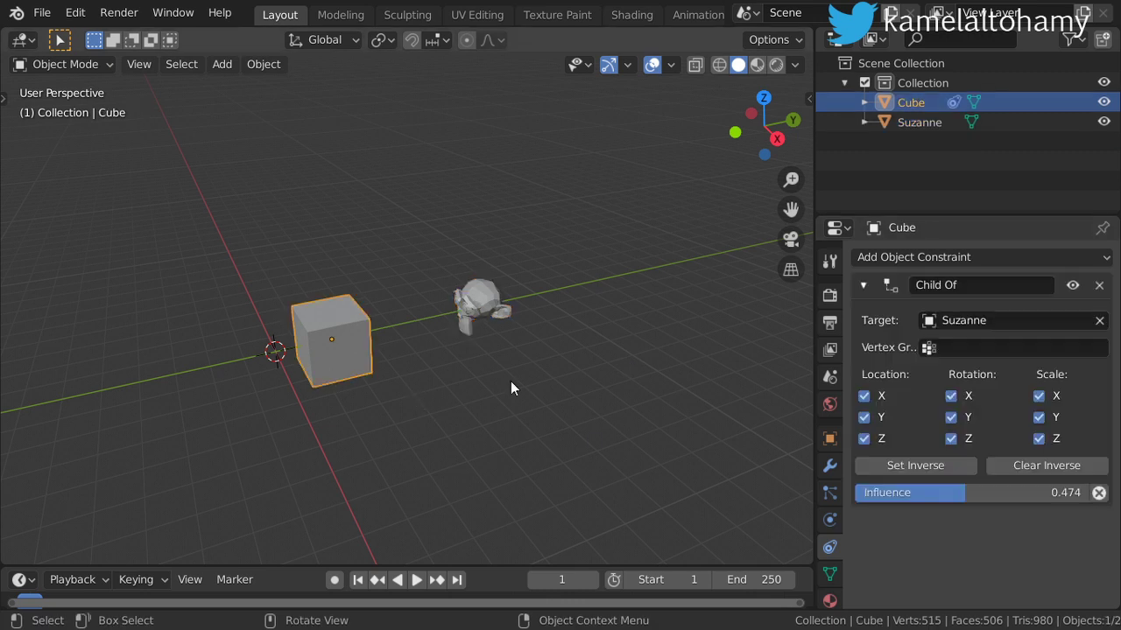
# Step: Raise the Child Of influence back to 1.000 and apply Set Inverse on the cube
pyautogui.moveTo(945, 492); pyautogui.dragTo(1092, 497)
pyautogui.click(489, 315)
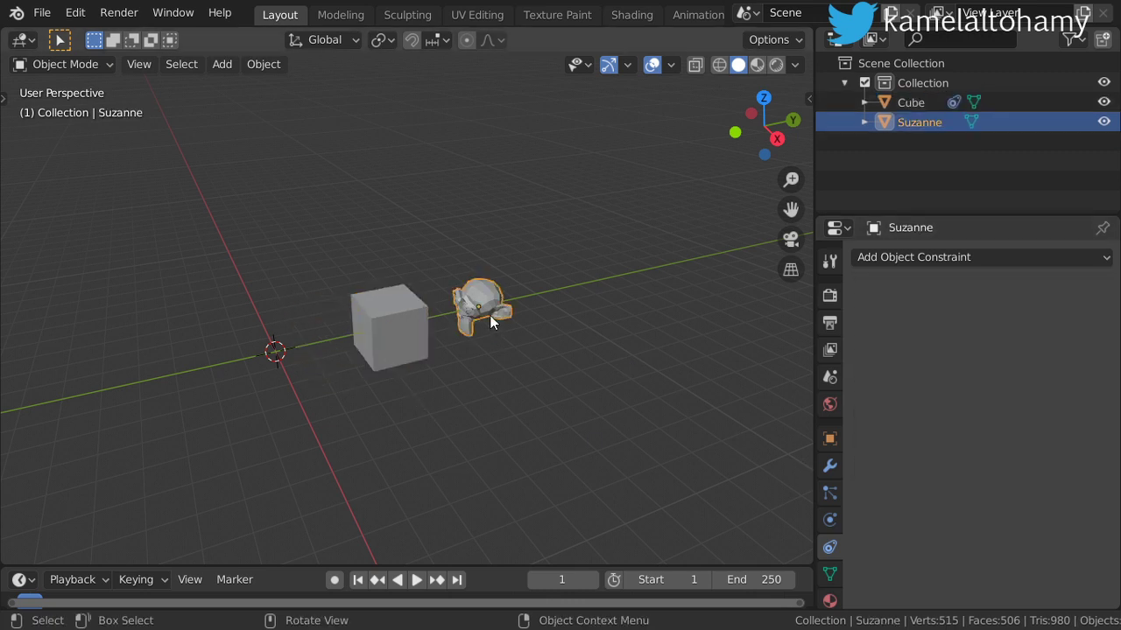
pyautogui.press('g')
pyautogui.press('Escape')
pyautogui.click(415, 319)
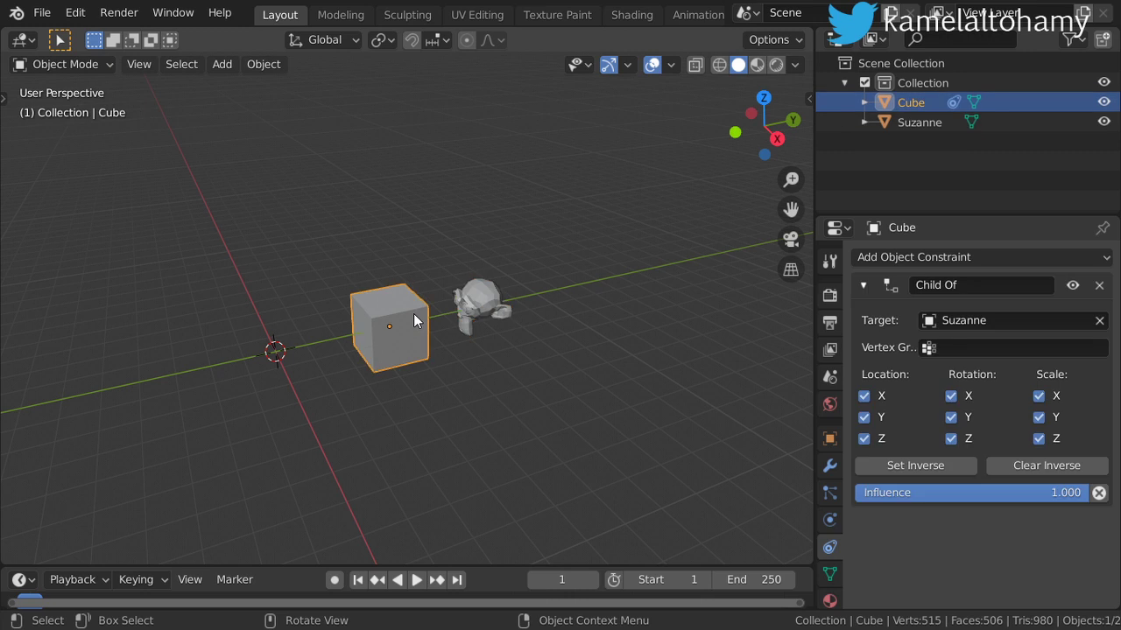
pyautogui.click(916, 466)
# Step: Move Suzanne twice, with the cube following it
pyautogui.click(493, 303)
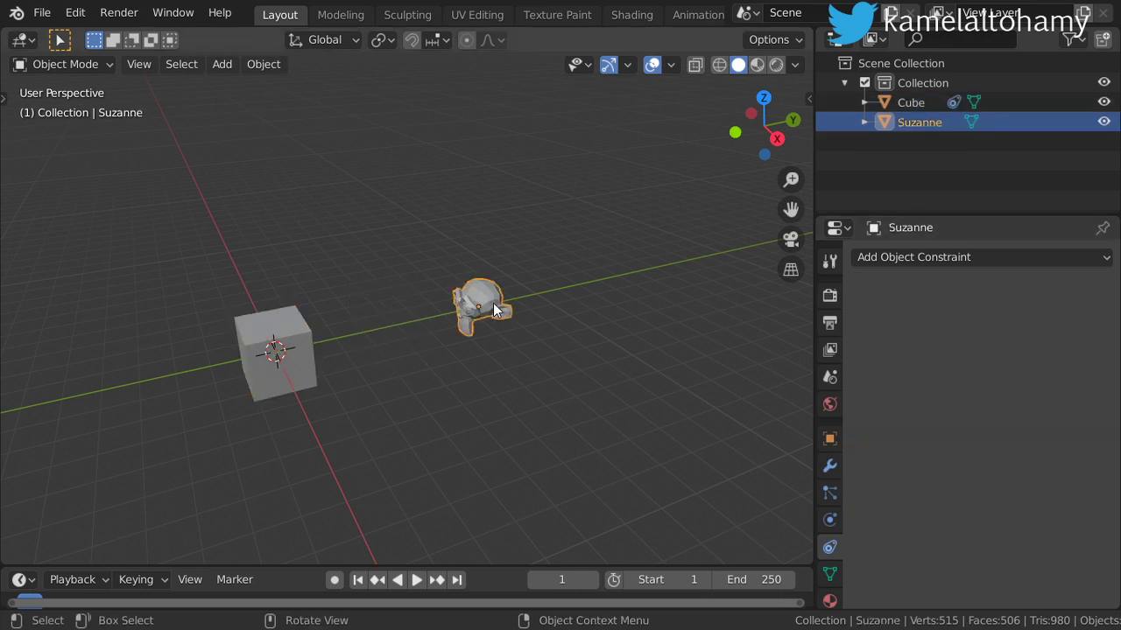
pyautogui.press('g')
pyautogui.click(577, 319)
pyautogui.press('g')
pyautogui.click(597, 262)
# Step: Enlarge the timeline and keyframe Suzanne's location at frame 1
pyautogui.moveTo(594, 292); pyautogui.dragTo(545, 283, button='middle')
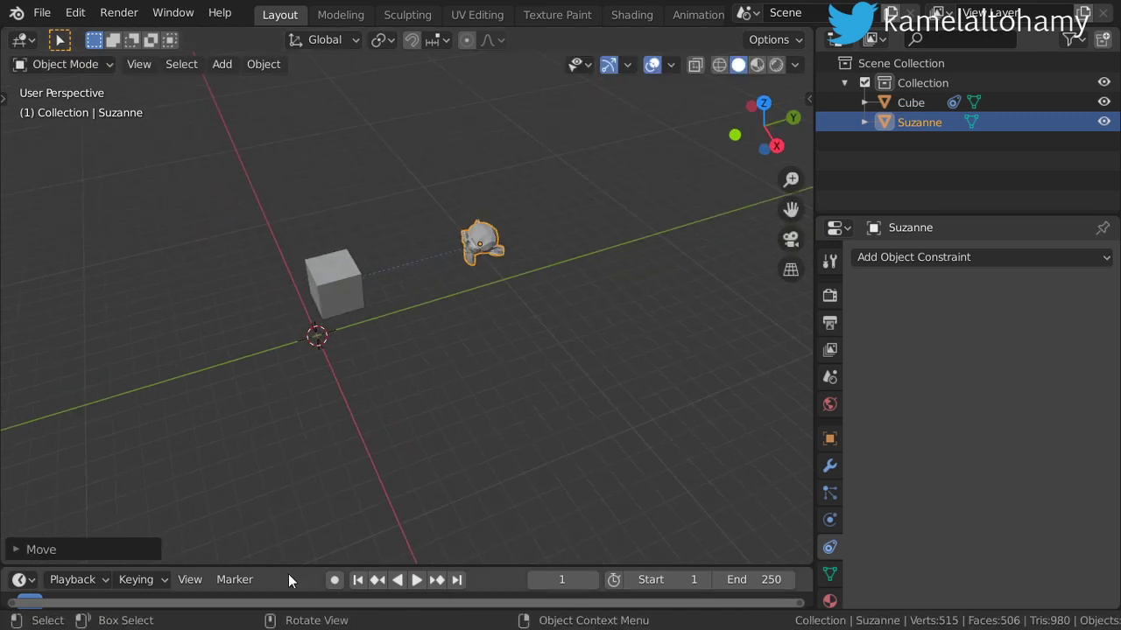
pyautogui.moveTo(288, 567); pyautogui.dragTo(297, 451)
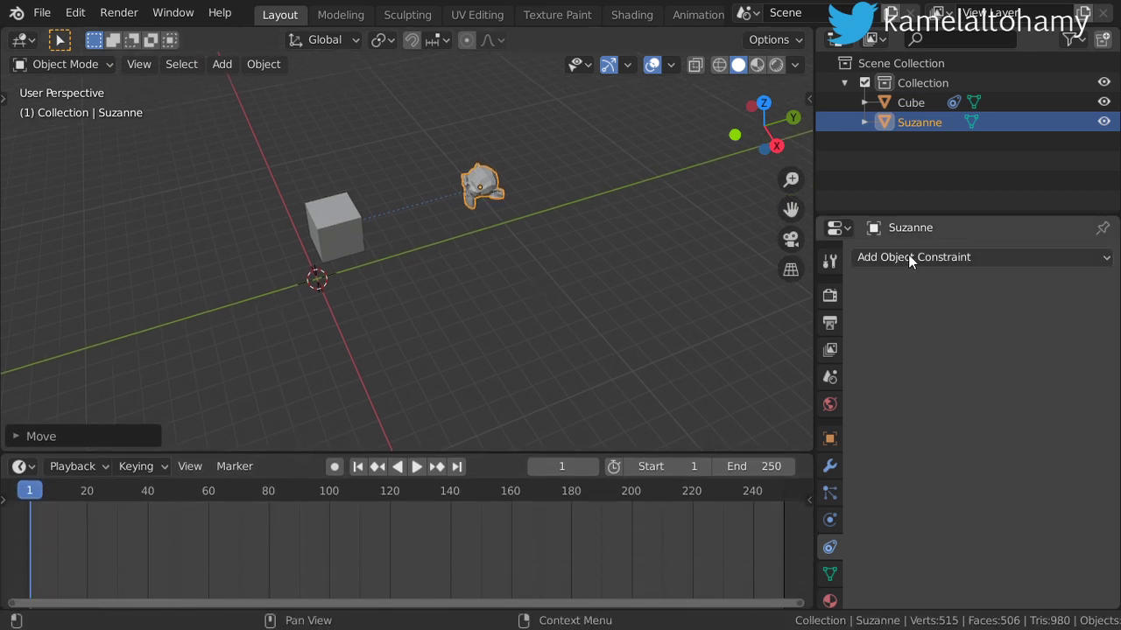
pyautogui.keyDown('shift'); pyautogui.moveTo(519, 253); pyautogui.dragTo(476, 308, button='middle'); pyautogui.keyUp('shift')
pyautogui.keyDown('shift'); pyautogui.moveTo(470, 250); pyautogui.dragTo(417, 406, button='middle'); pyautogui.keyUp('shift')
pyautogui.press('i')
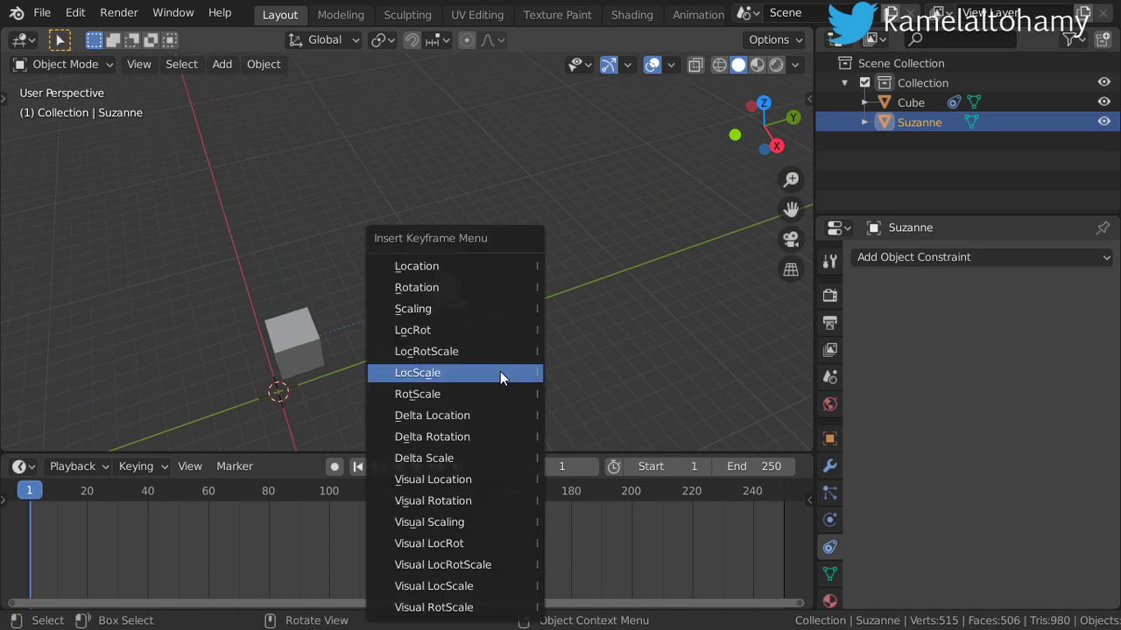
pyautogui.click(444, 267)
# Step: At frame 50, move Suzanne up and to the right and keyframe its location
pyautogui.keyDown('shift'); pyautogui.moveTo(470, 337); pyautogui.dragTo(534, 442, button='middle'); pyautogui.keyUp('shift')
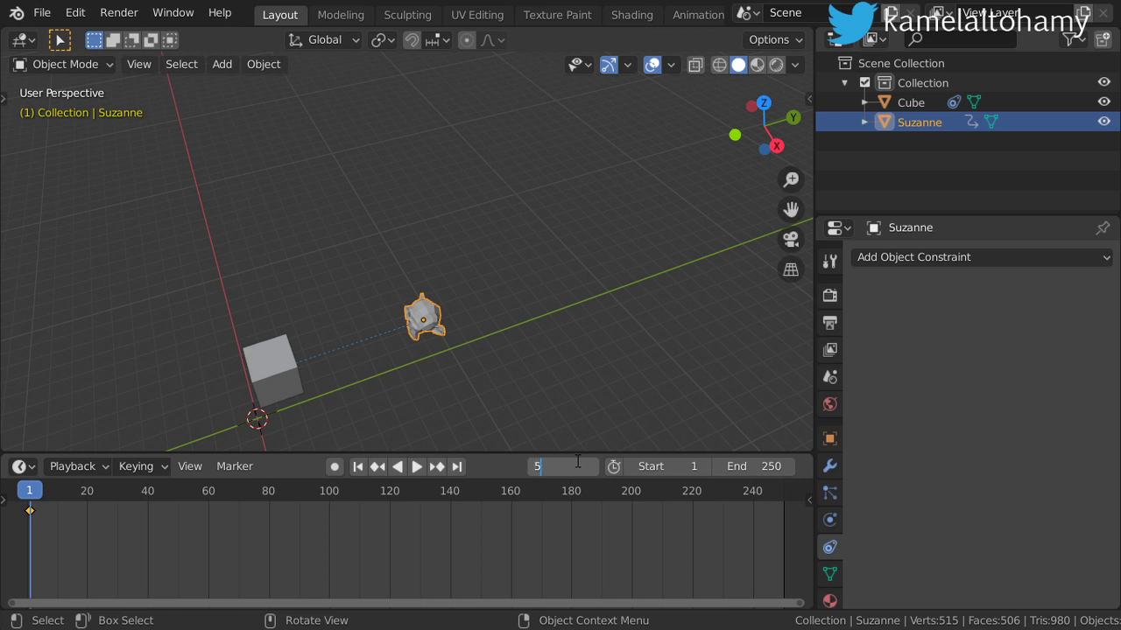
pyautogui.press('Return')
pyautogui.keyDown('shift'); pyautogui.moveTo(497, 343); pyautogui.dragTo(521, 314, button='middle'); pyautogui.keyUp('shift')
pyautogui.press('g')
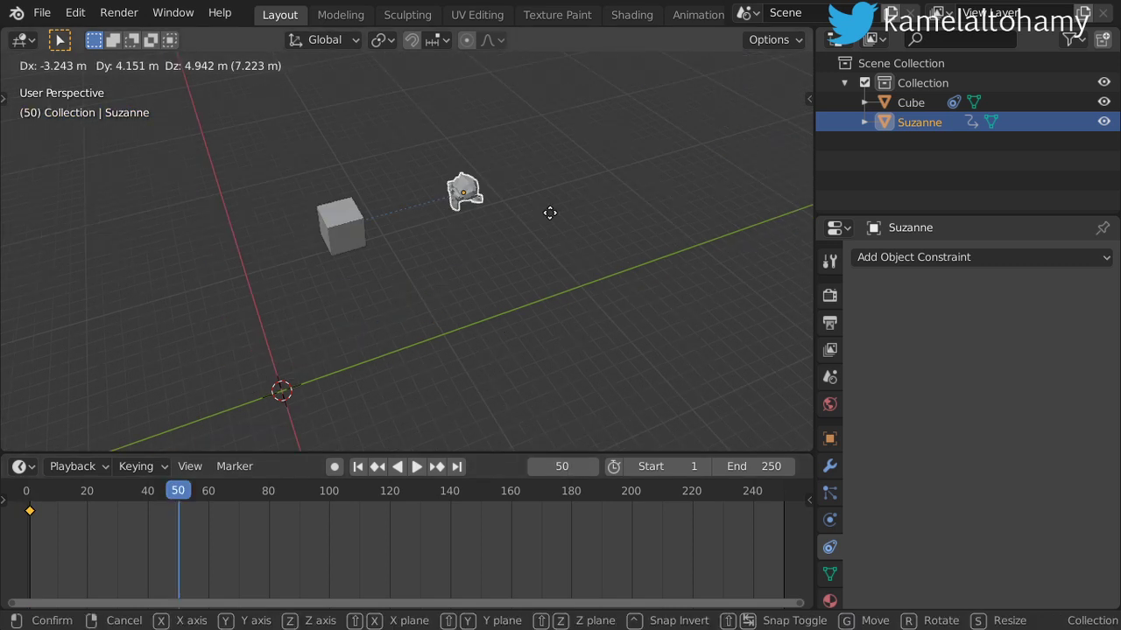
pyautogui.click(671, 113)
pyautogui.press('i')
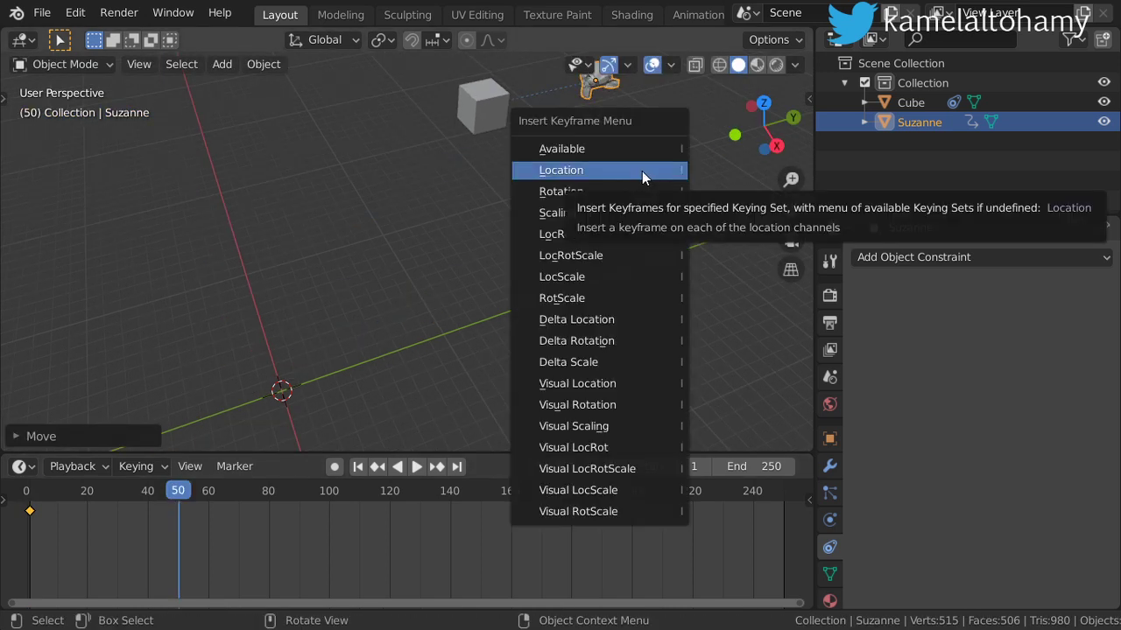
pyautogui.click(610, 168)
# Step: Play the animation from frame 1 twice, then select and deselect all objects
pyautogui.keyDown('shift'); pyautogui.moveTo(550, 314); pyautogui.dragTo(513, 425, button='middle'); pyautogui.keyUp('shift')
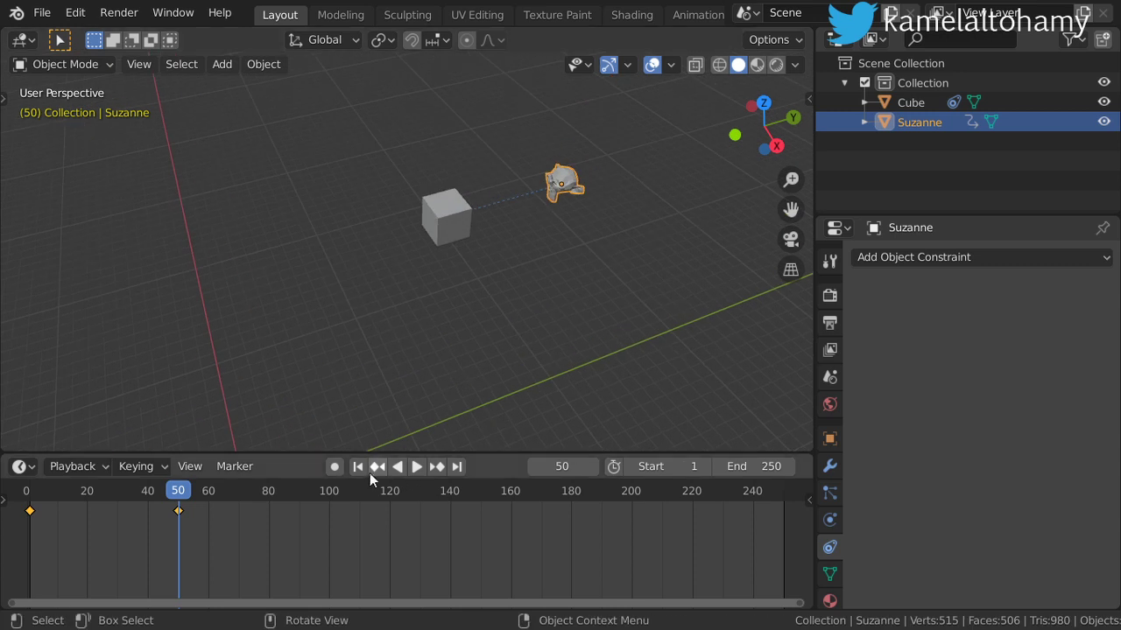
pyautogui.click(370, 468)
pyautogui.click(416, 469)
pyautogui.moveTo(522, 327); pyautogui.dragTo(498, 352, button='middle')
pyautogui.press('Escape')
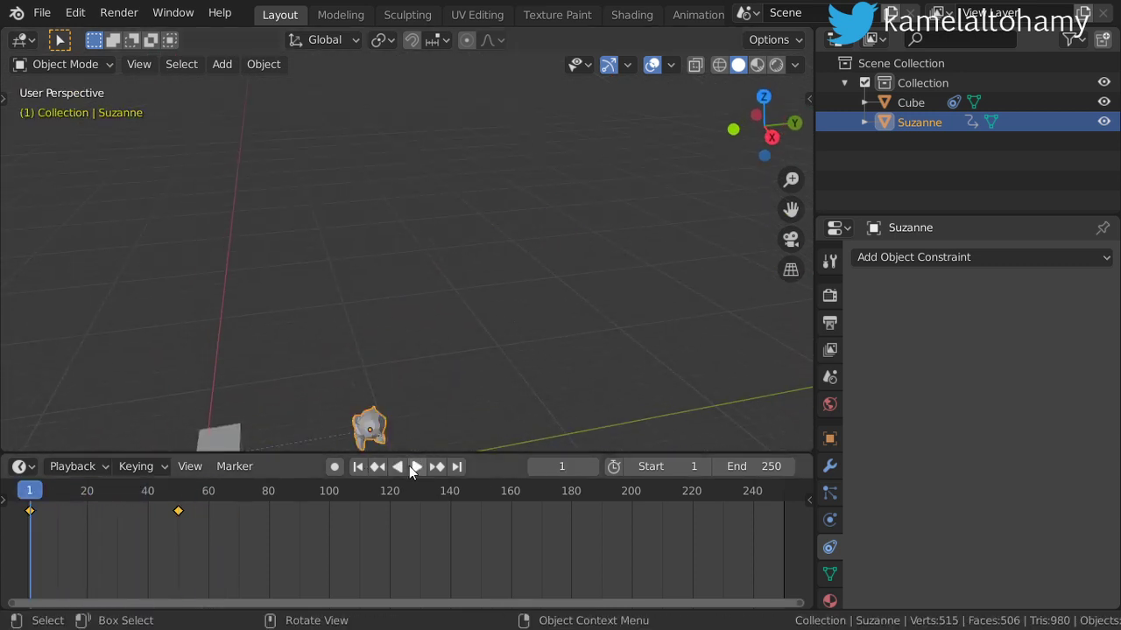
pyautogui.click(412, 468)
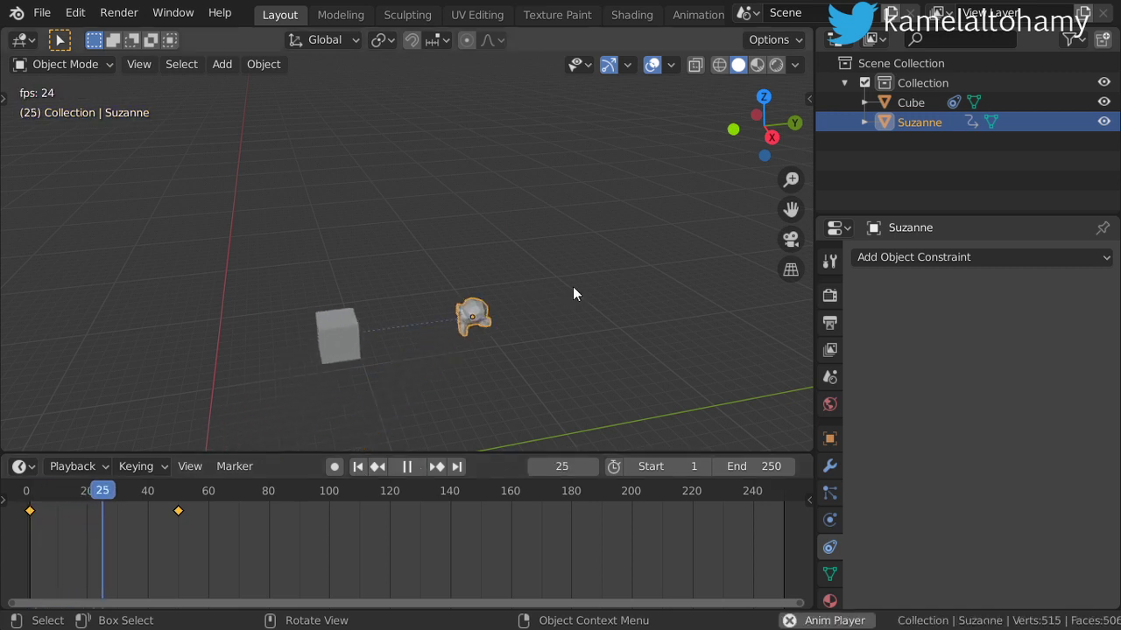
pyautogui.press('Escape')
pyautogui.scroll(-4, 544, 278)
pyautogui.press('a')
pyautogui.hotkey('alt', 'a')
# Step: Delete all objects and add a new cube at the origin
pyautogui.press('a')
pyautogui.press('x')
pyautogui.click(544, 272)
pyautogui.hotkey('shift', 'a')
pyautogui.moveTo(441, 254)
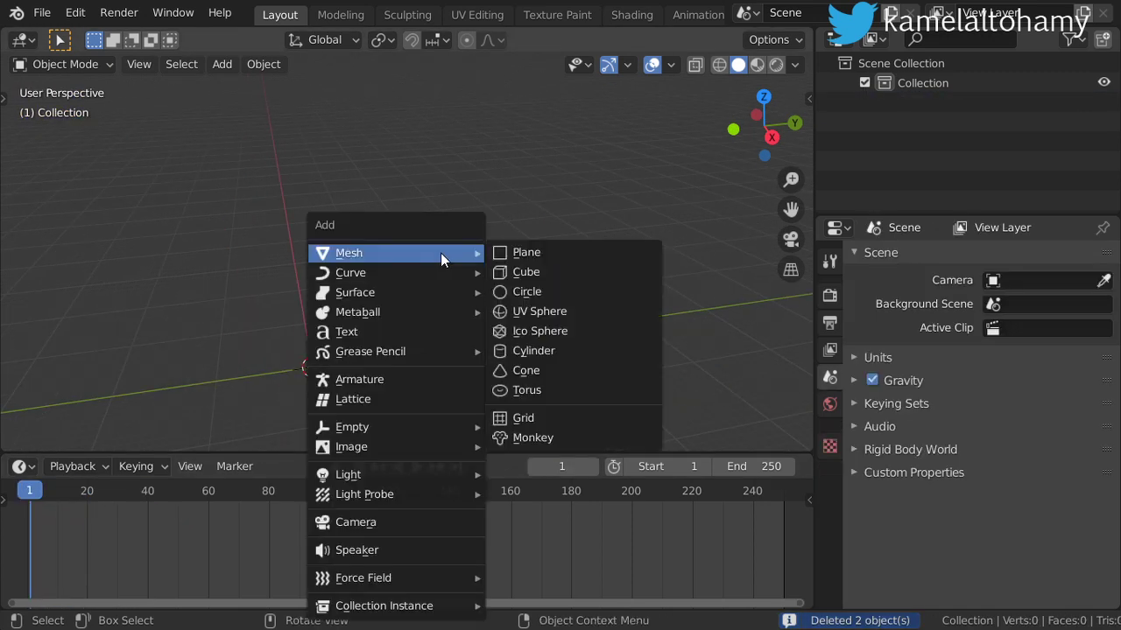
pyautogui.click(538, 274)
# Step: Frame the cube and add a cylinder to the scene
pyautogui.moveTo(456, 323); pyautogui.dragTo(491, 337, button='middle')
pyautogui.press('a')
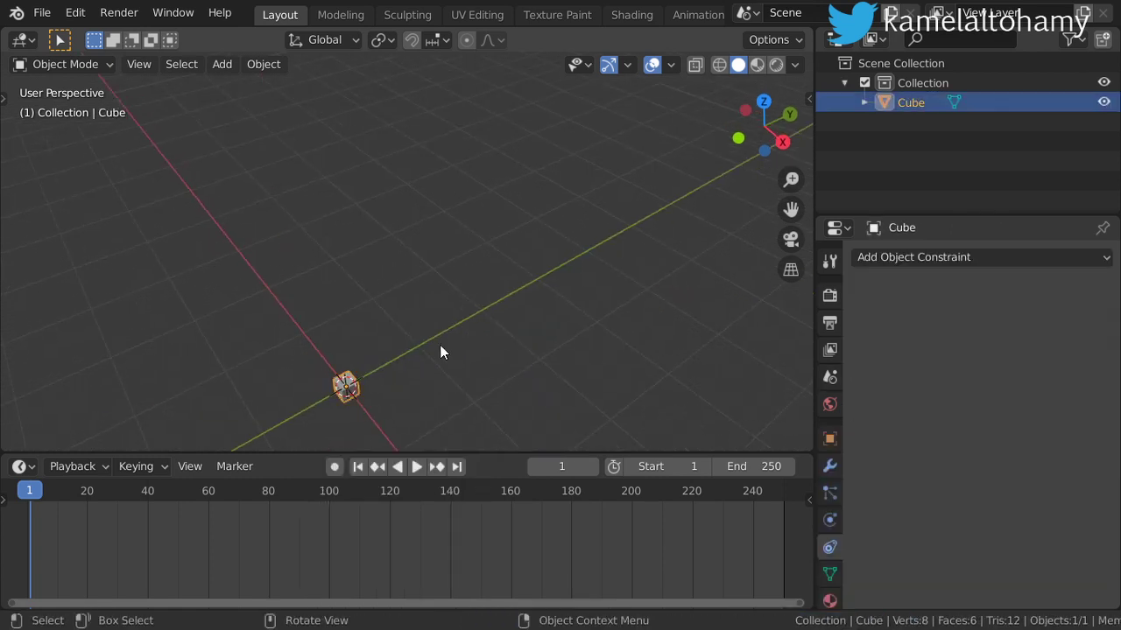
pyautogui.press('KP_Decimal')
pyautogui.scroll(-4, 502, 329)
pyautogui.moveTo(503, 328); pyautogui.dragTo(532, 229, button='middle')
pyautogui.hotkey('shift', 'a')
pyautogui.moveTo(532, 230)
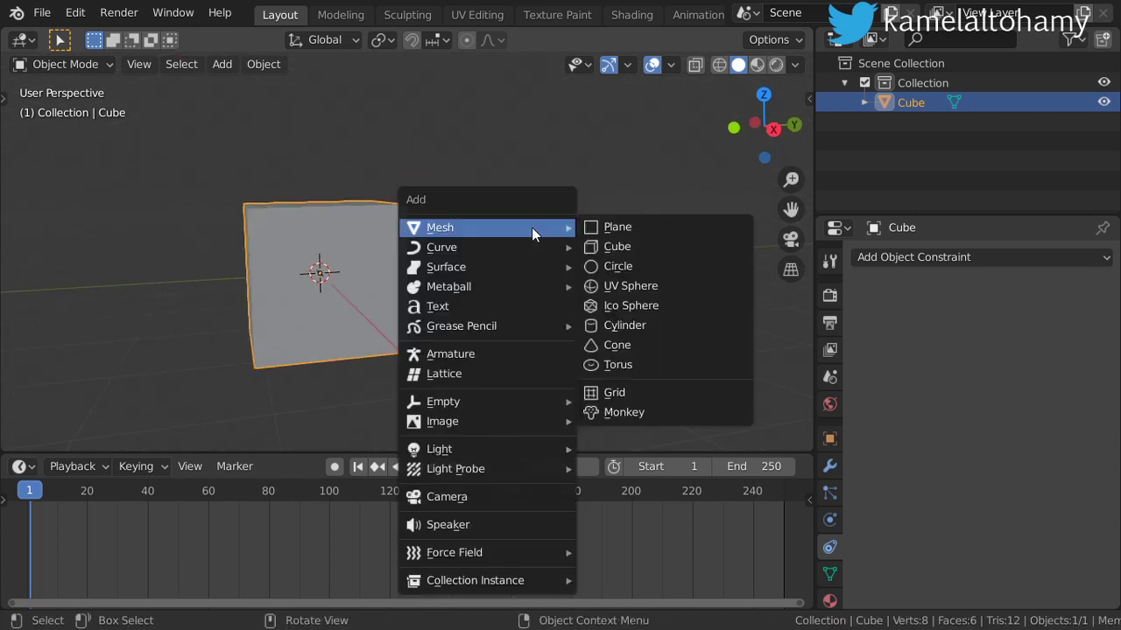
pyautogui.click(638, 325)
# Step: Move the cylinder to the right of the cube
pyautogui.moveTo(587, 251); pyautogui.dragTo(591, 295, button='middle')
pyautogui.press('g')
pyautogui.press('z')
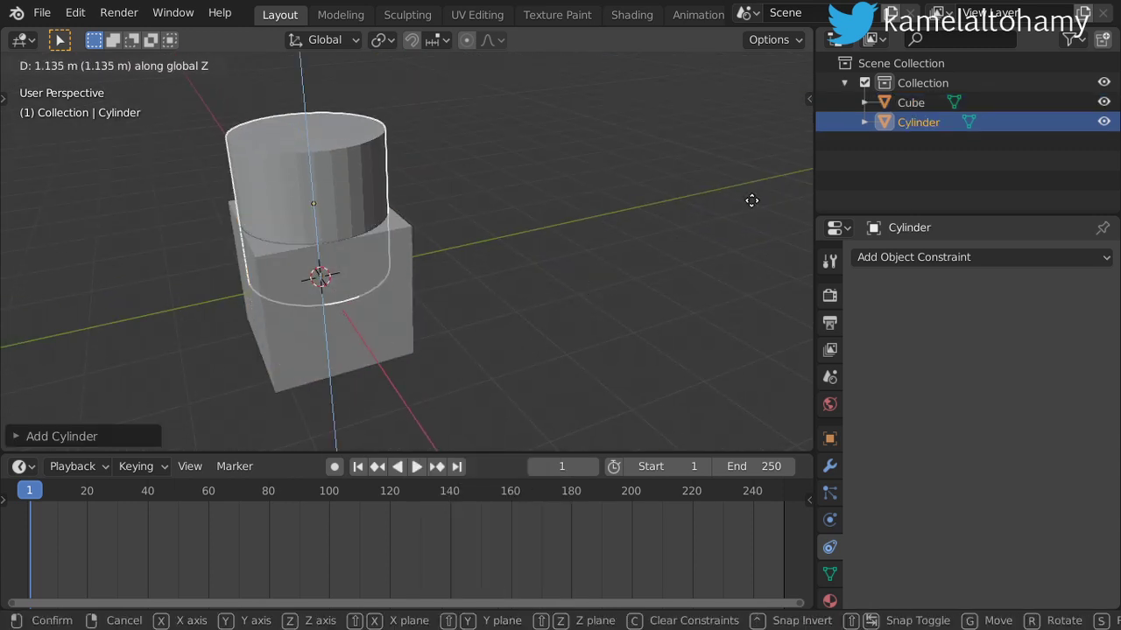
pyautogui.rightClick(509, 276)
pyautogui.press('g')
pyautogui.click(753, 203)
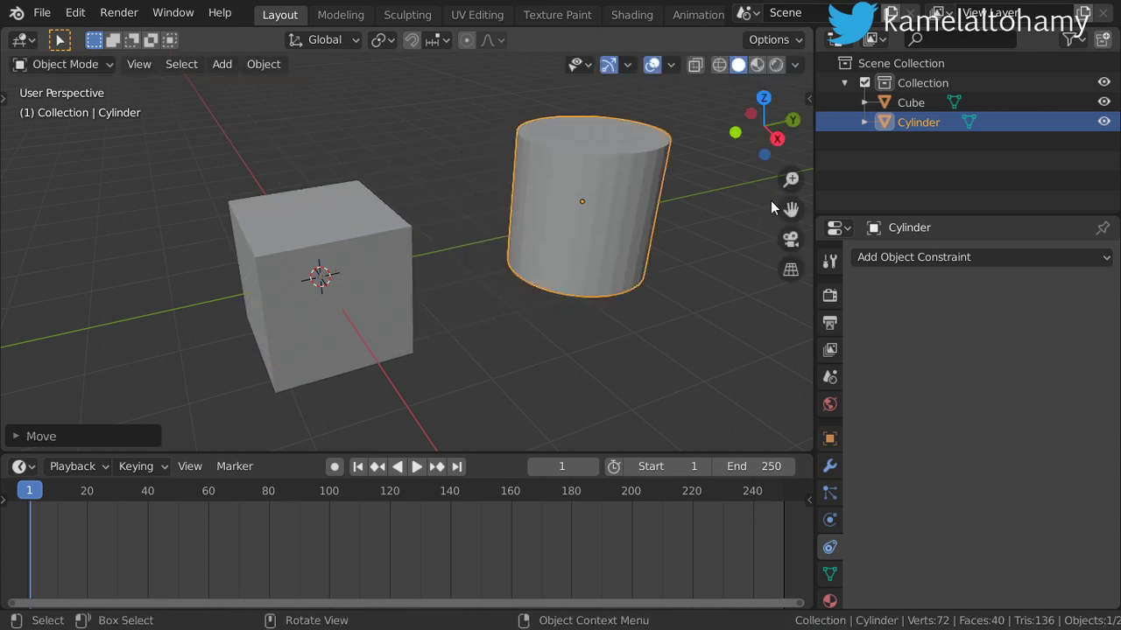
pyautogui.scroll(-3, 629, 226)
pyautogui.scroll(2, 600, 231)
# Step: In front view, place the cylinder up and to the right, then reselect the cube
pyautogui.press('KP_1')
pyautogui.press('g')
pyautogui.click(609, 193)
pyautogui.moveTo(610, 193); pyautogui.dragTo(380, 280, button='middle')
pyautogui.click(377, 277)
pyautogui.click(911, 257)
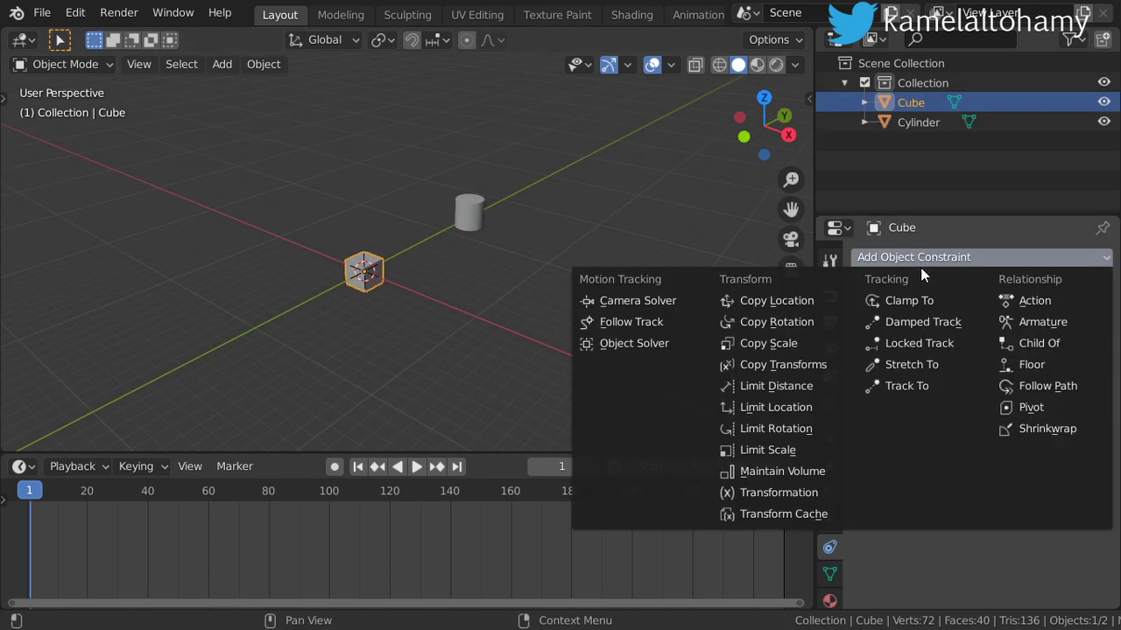
pyautogui.click(906, 386)
pyautogui.click(980, 320)
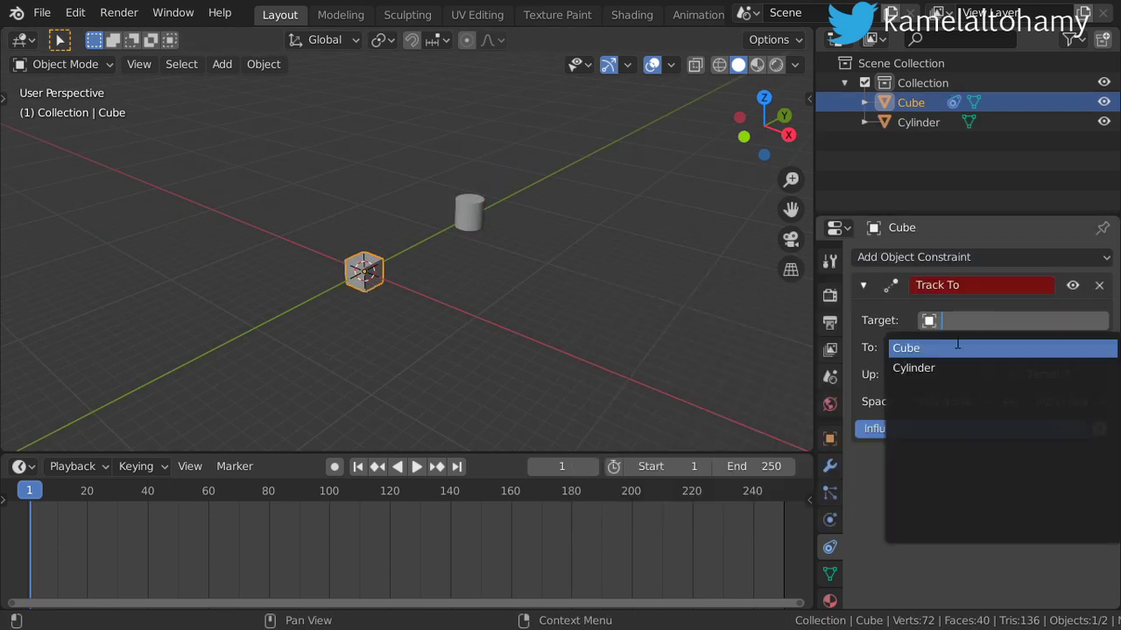
pyautogui.click(953, 368)
pyautogui.click(1086, 375)
pyautogui.moveTo(613, 245); pyautogui.dragTo(380, 282, button='middle')
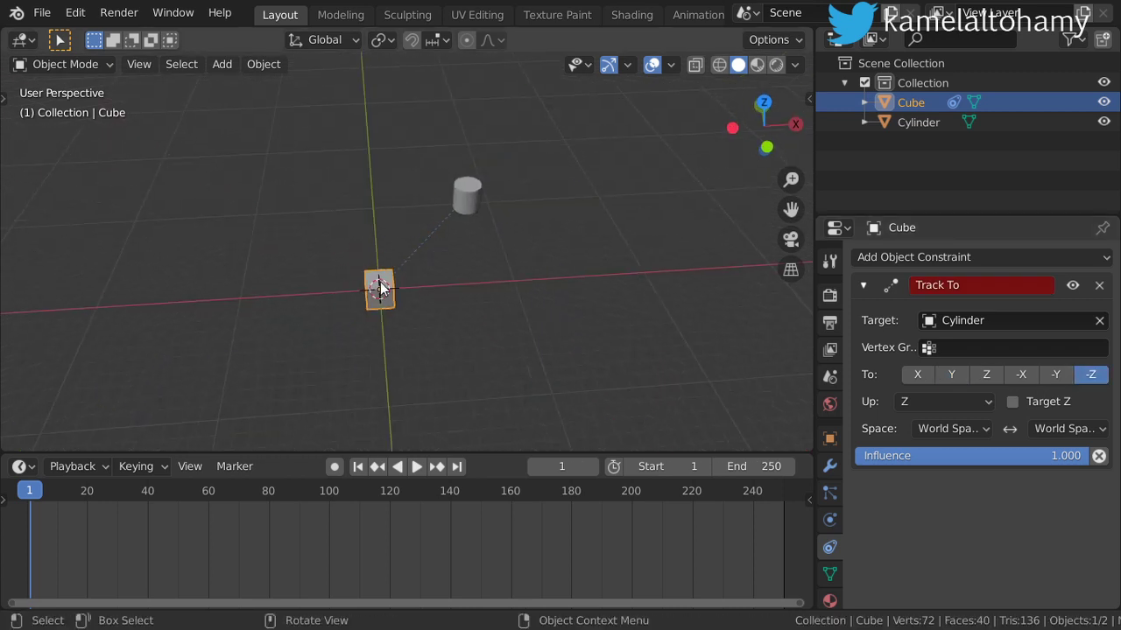
pyautogui.press('g')
pyautogui.rightClick(408, 296)
pyautogui.press('g')
pyautogui.press('y')
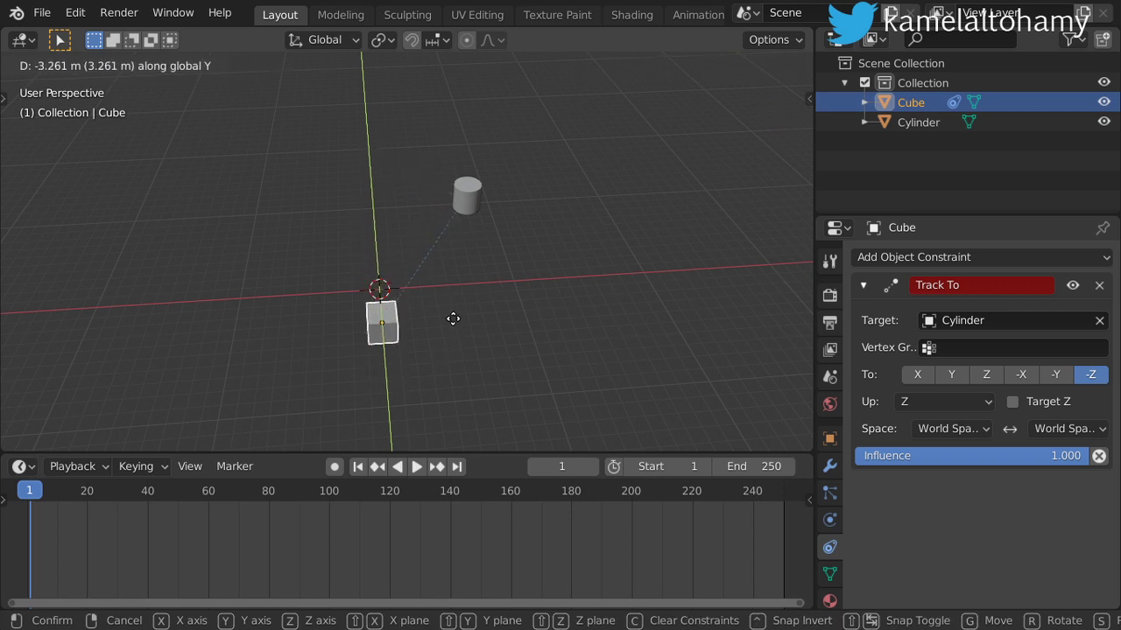
pyautogui.rightClick(452, 319)
pyautogui.press('g')
pyautogui.press('x')
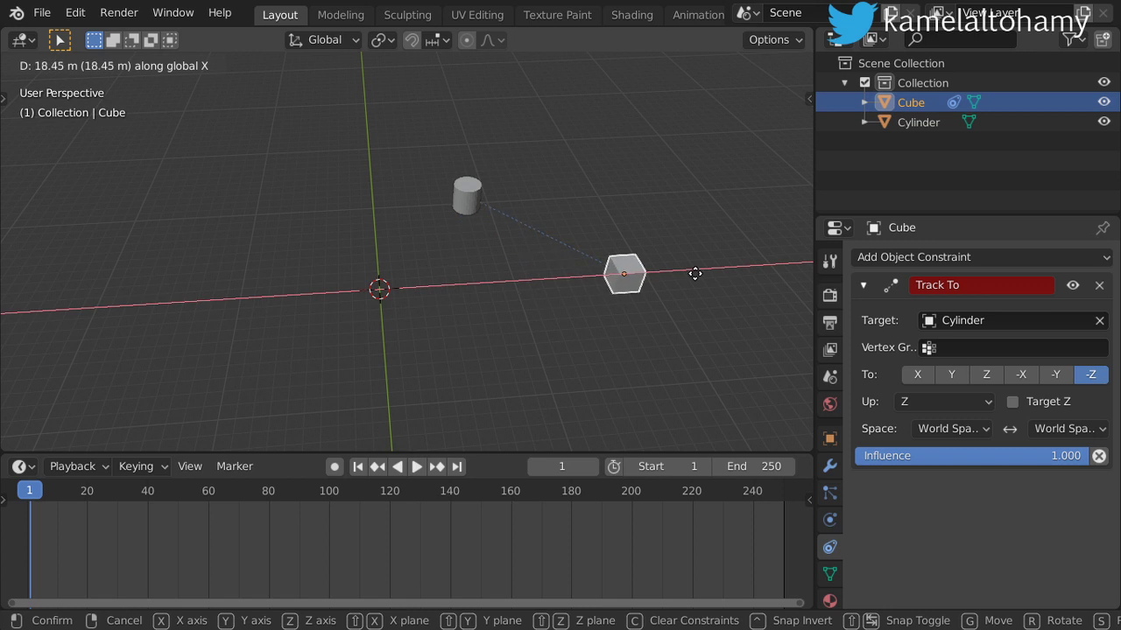
pyautogui.rightClick(488, 305)
pyautogui.press('g')
pyautogui.rightClick(692, 287)
pyautogui.scroll(-3, 561, 307)
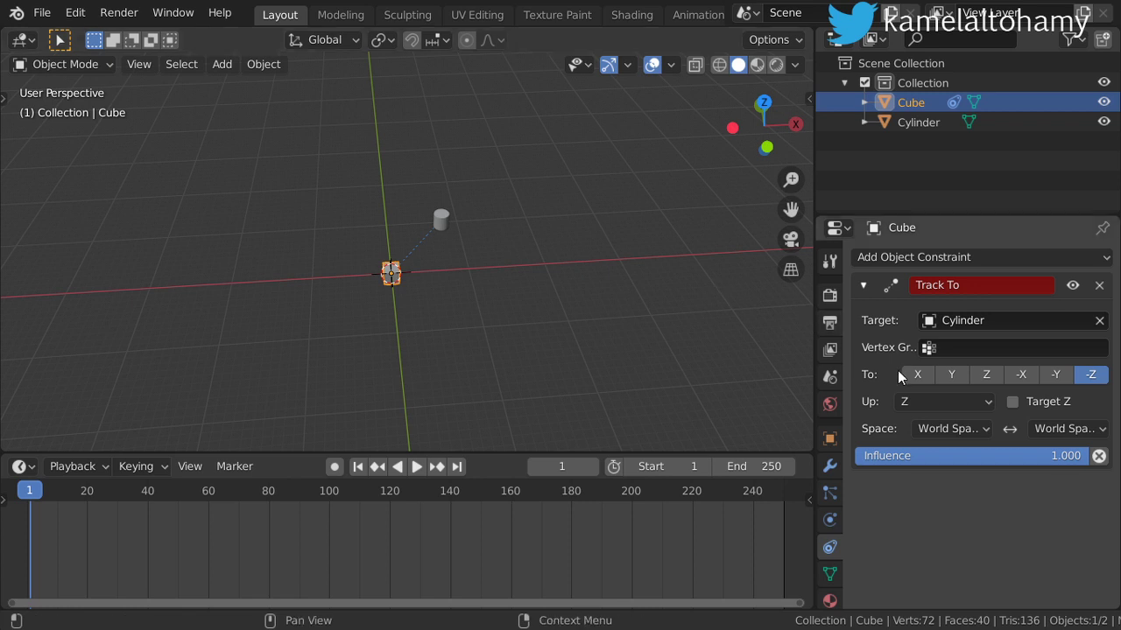
pyautogui.moveTo(443, 266); pyautogui.dragTo(385, 267, button='middle')
pyautogui.keyDown('shift'); pyautogui.moveTo(453, 278); pyautogui.dragTo(425, 274, button='middle'); pyautogui.keyUp('shift')
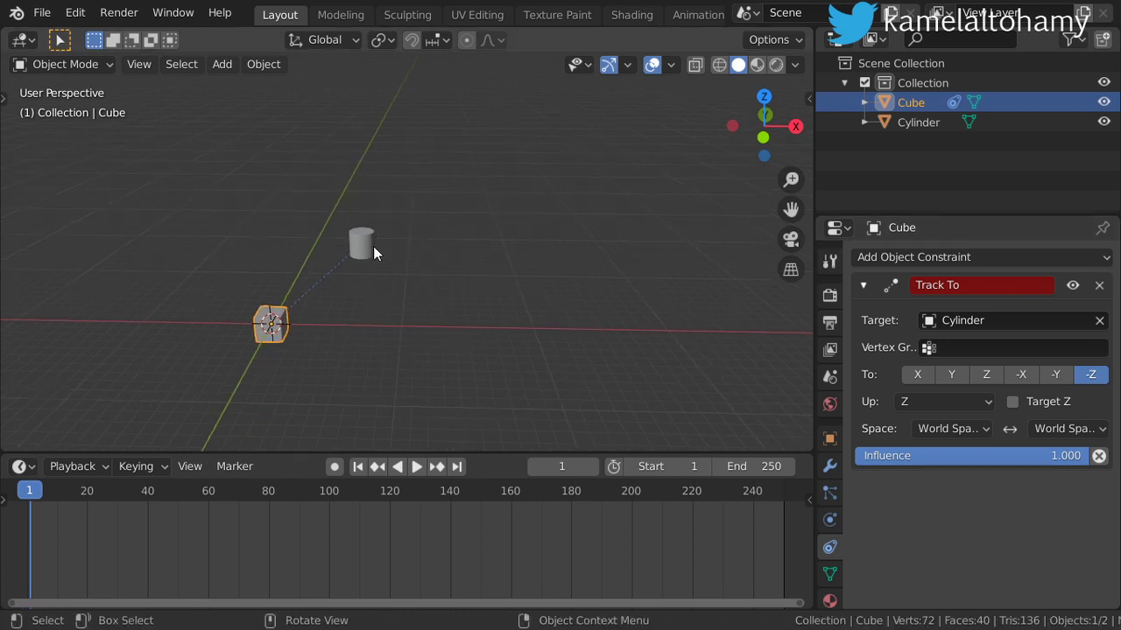
pyautogui.click(1040, 428)
pyautogui.click(960, 450)
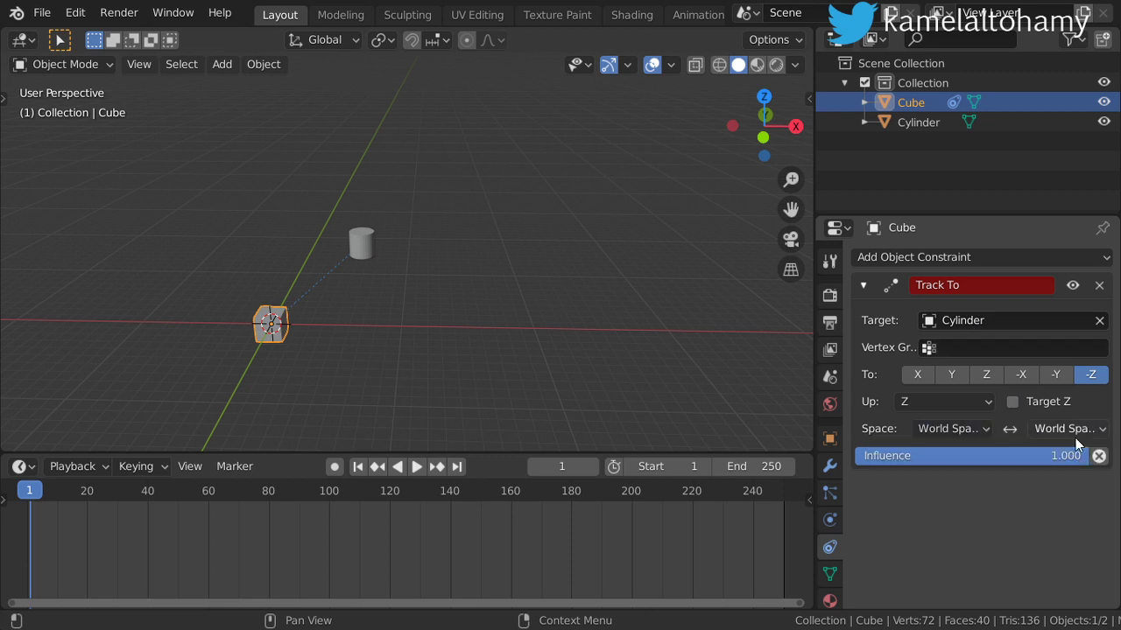
pyautogui.click(1074, 434)
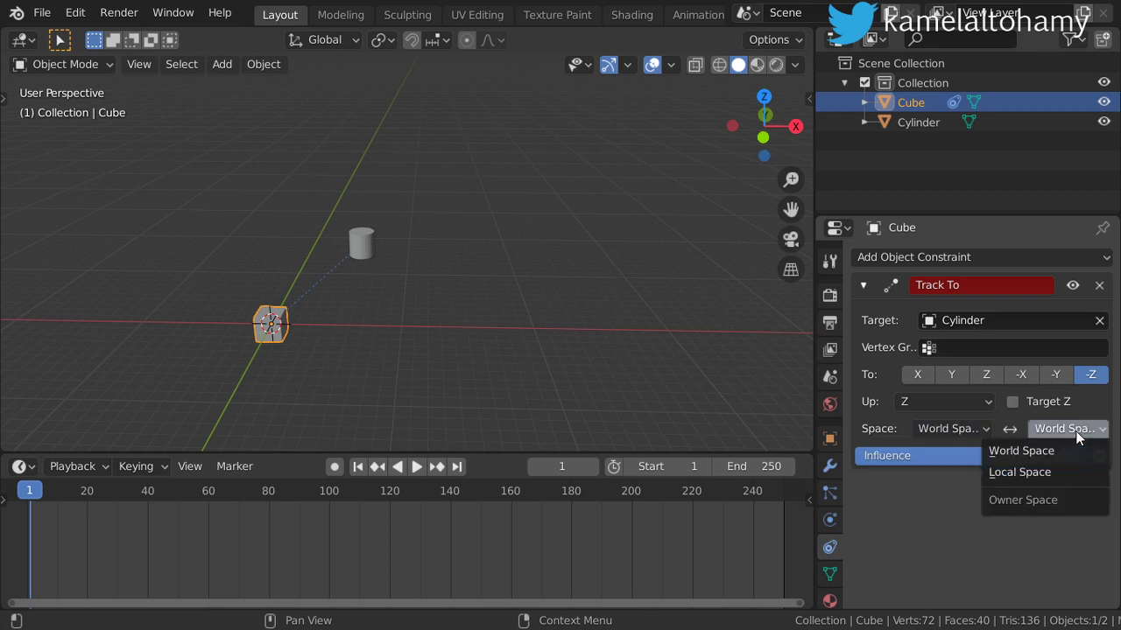
pyautogui.click(1008, 429)
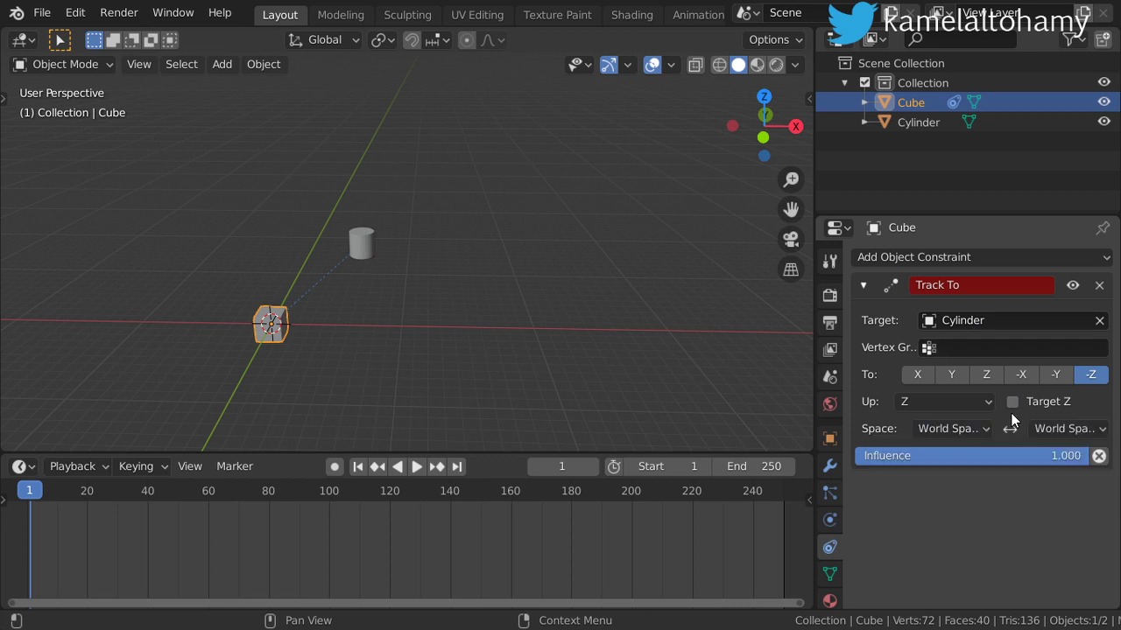
pyautogui.click(1099, 287)
pyautogui.scroll(4, 365, 270)
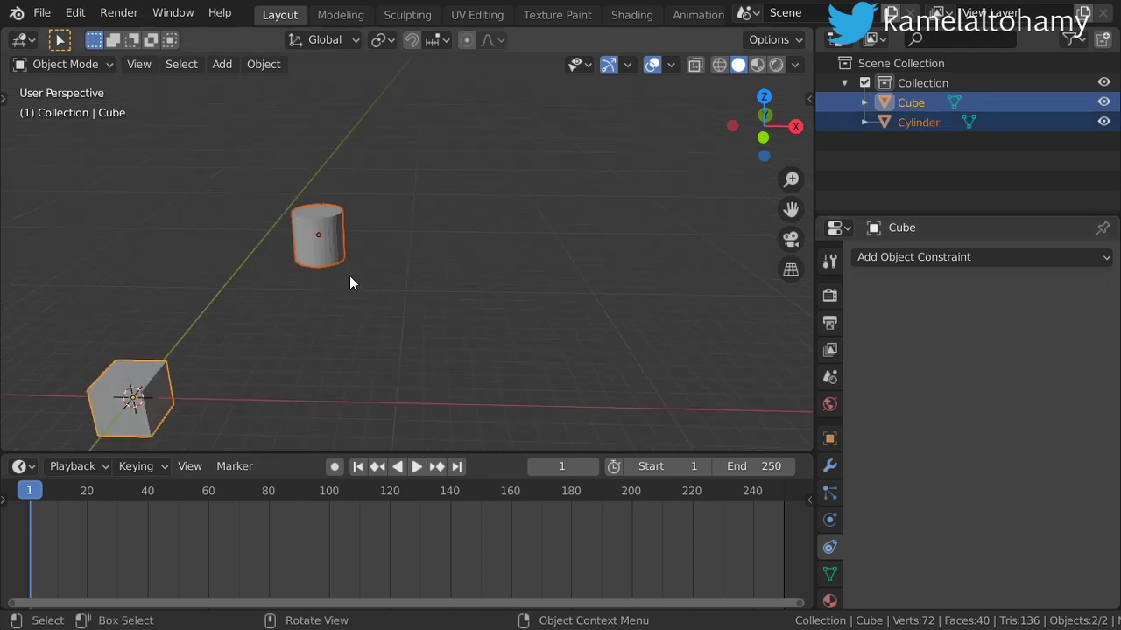
# Step: Delete the old cube and cylinder from the scene
pyautogui.keyDown('alt'); pyautogui.middleClick(304, 300); pyautogui.keyUp('alt')
pyautogui.click(405, 261)
pyautogui.press('x')
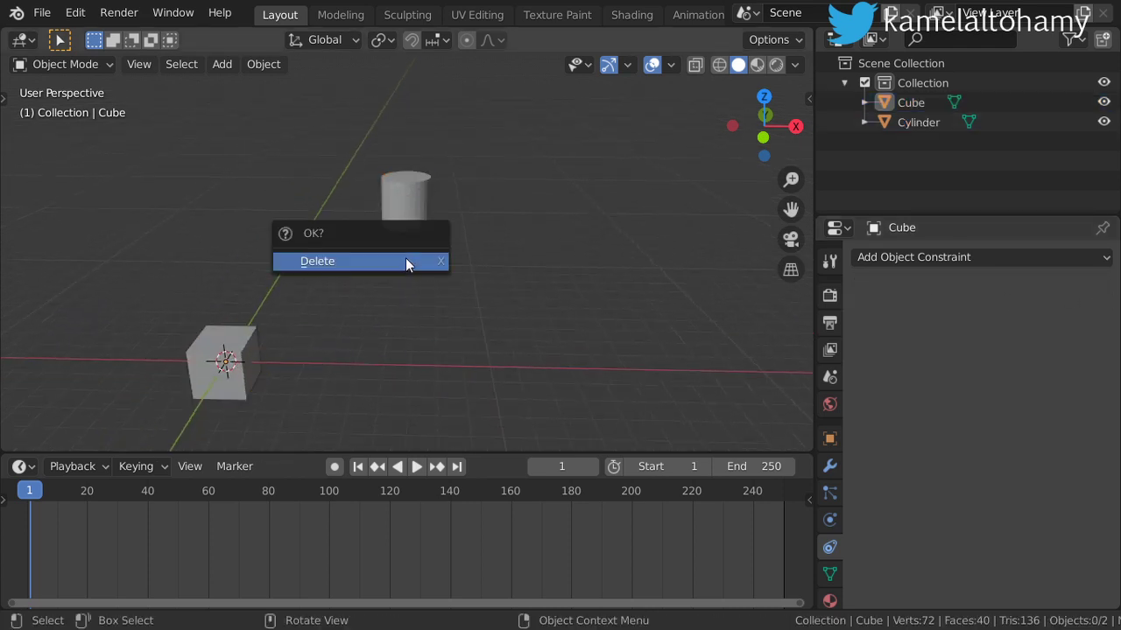
pyautogui.click(406, 257)
pyautogui.press('a')
pyautogui.press('x')
pyautogui.click(405, 258)
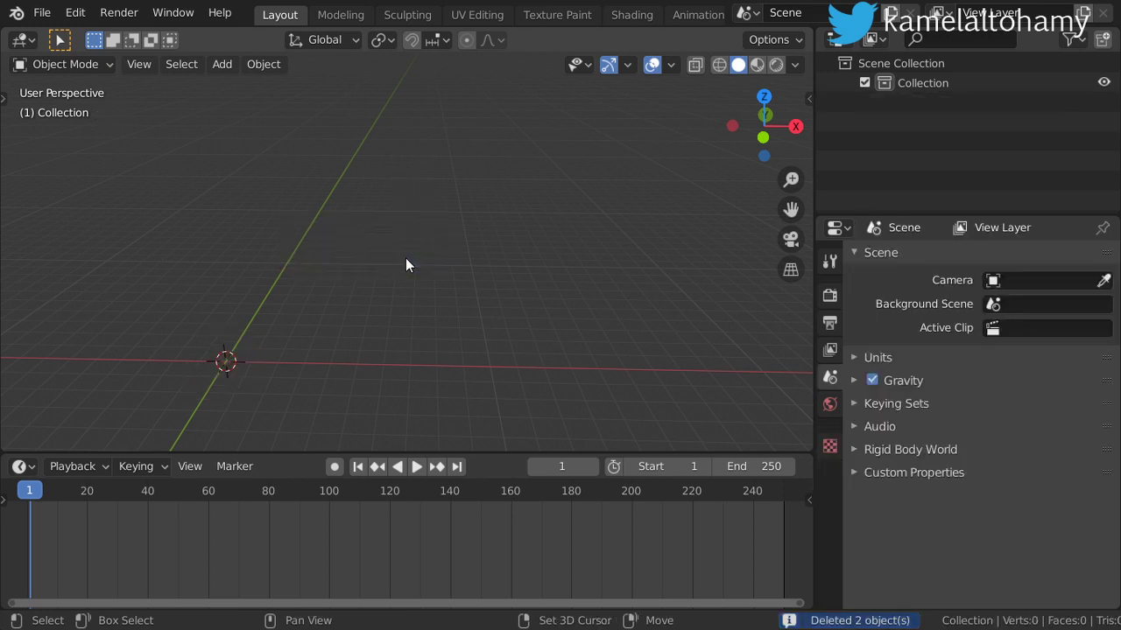
# Step: Add a new cylinder and centre the view on it
pyautogui.hotkey('shift', 'a')
pyautogui.moveTo(405, 257)
pyautogui.click(517, 361)
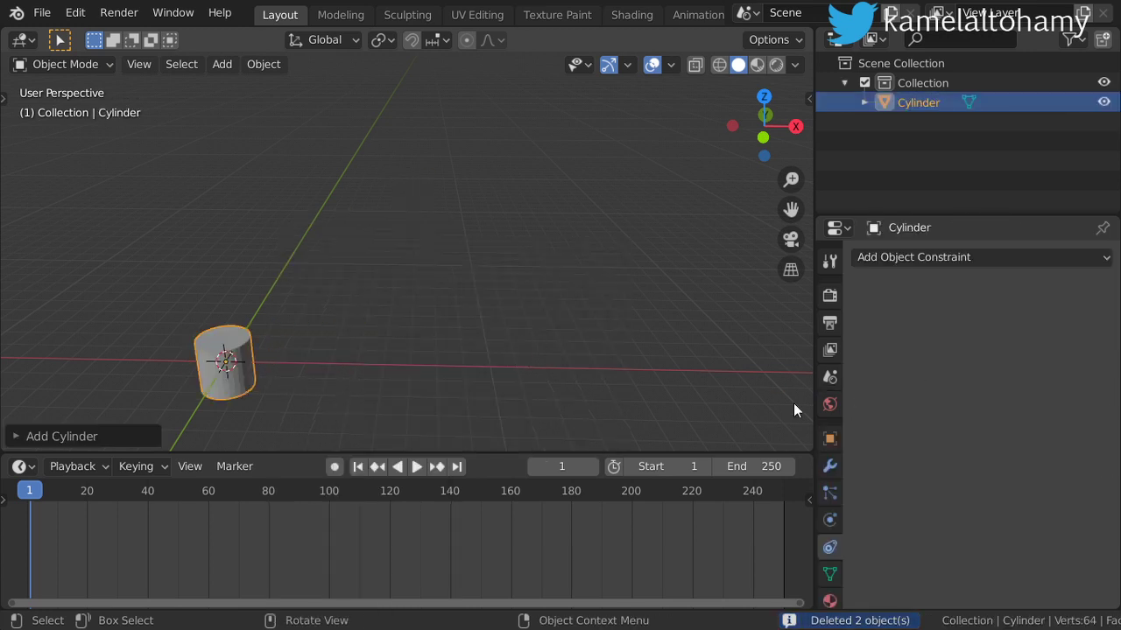
pyautogui.click(959, 257)
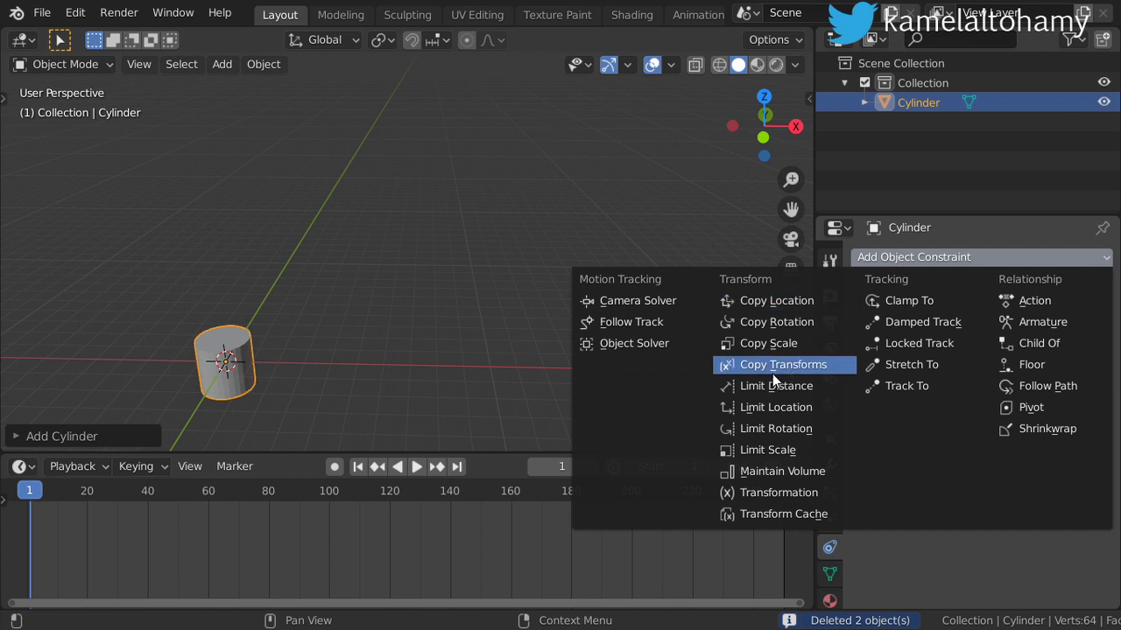
pyautogui.scroll(2, 338, 350)
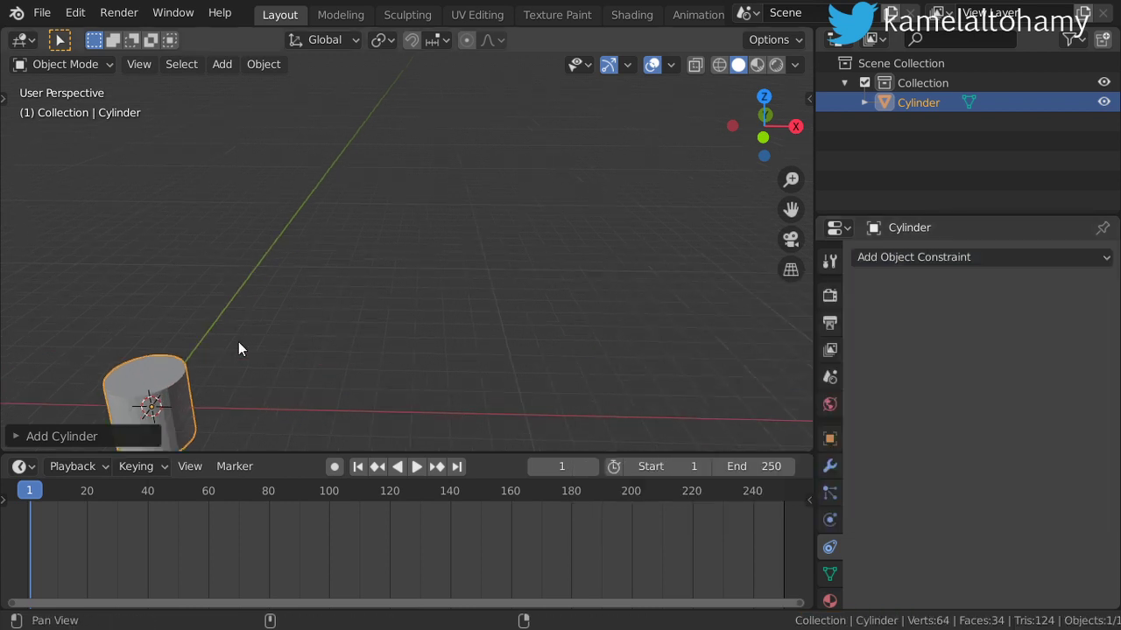
pyautogui.keyDown('shift'); pyautogui.moveTo(237, 348); pyautogui.dragTo(498, 253, button='middle'); pyautogui.keyUp('shift')
pyautogui.scroll(3, 473, 293)
# Step: In Edit Mode with face selection, select the cylinder's top face
pyautogui.press('Tab')
pyautogui.scroll(2, 474, 292)
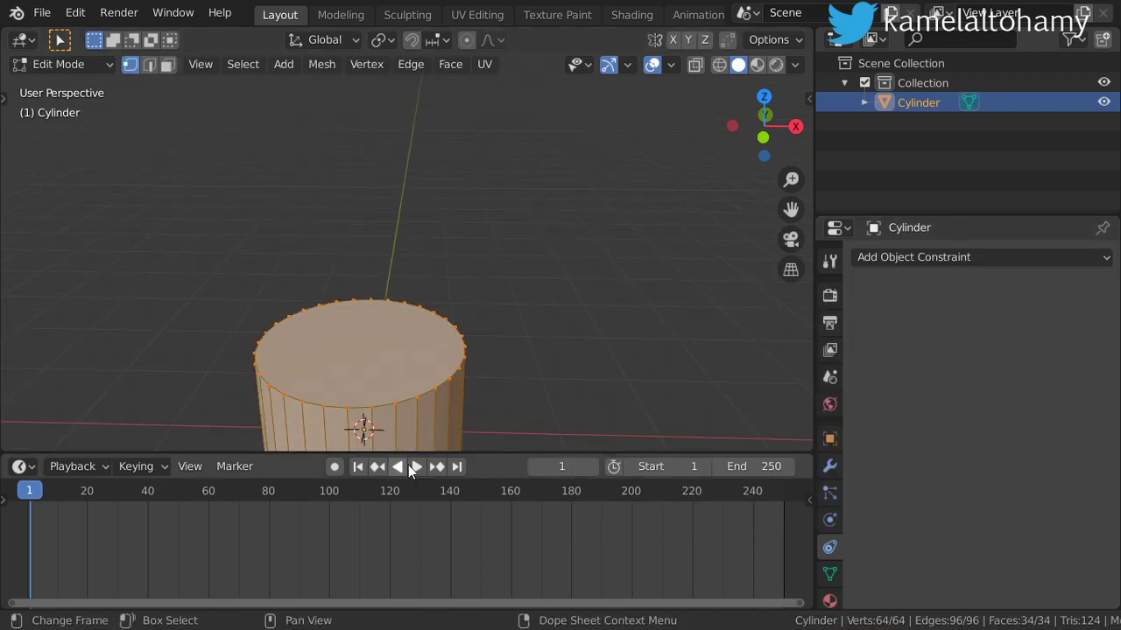
pyautogui.scroll(-1, 421, 340)
pyautogui.press('3')
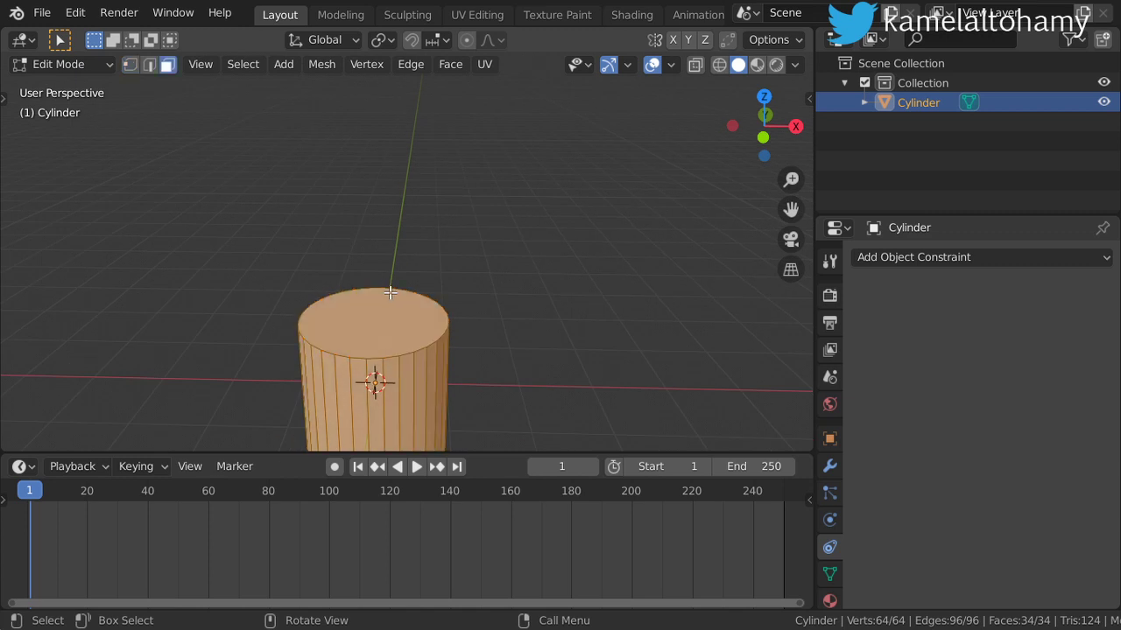
pyautogui.click(421, 316)
# Step: Create a vertex group named Group, assign the top face, and return to Object Mode
pyautogui.click(829, 574)
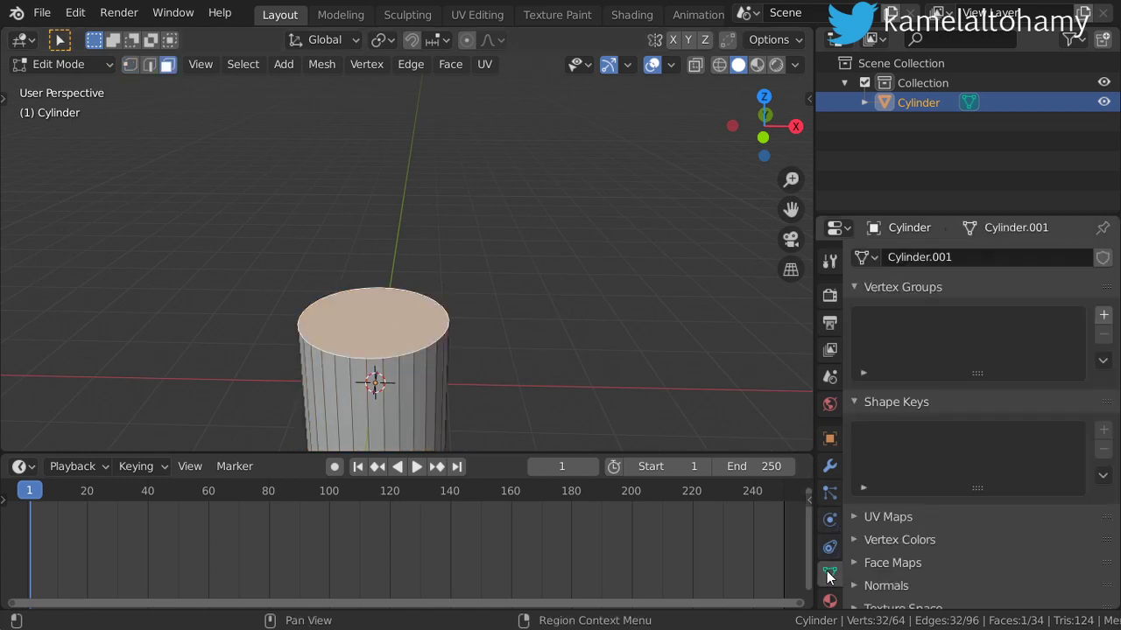
pyautogui.click(1103, 314)
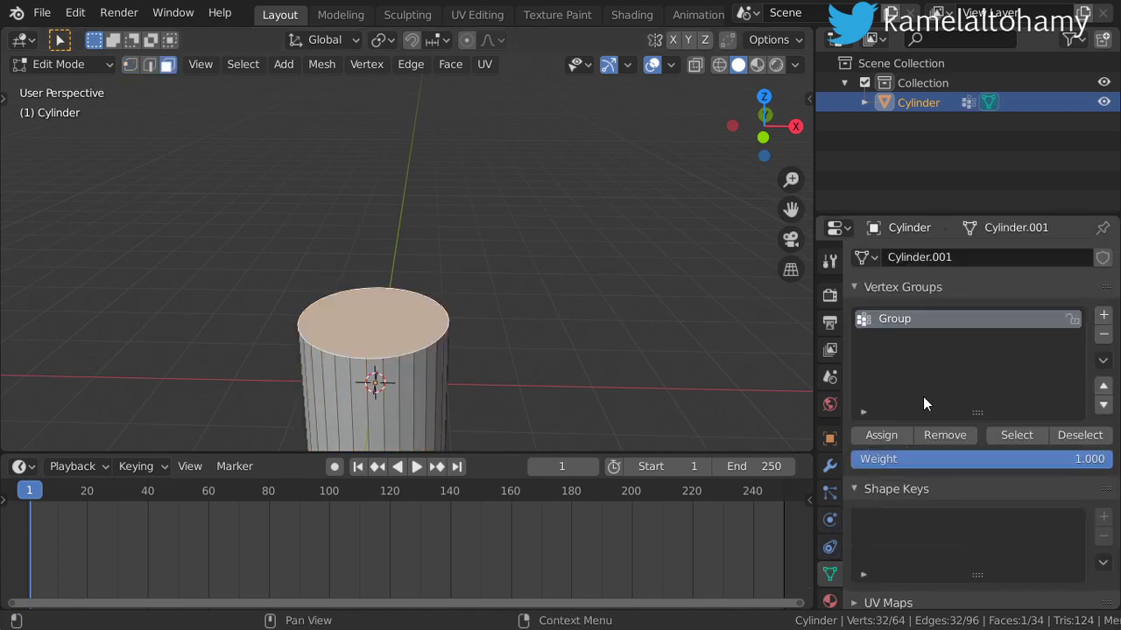
pyautogui.click(881, 436)
pyautogui.press('Tab')
pyautogui.scroll(-4, 446, 326)
pyautogui.hotkey('shift', 'a')
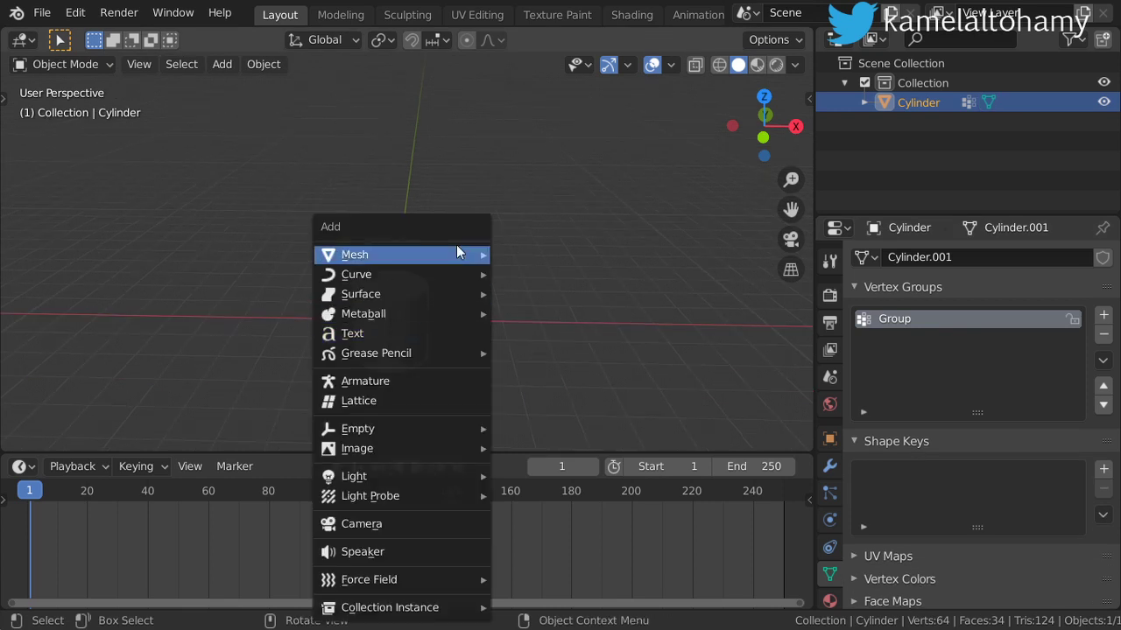
# Step: Add a UV sphere, shrink it, and raise it along Z in front view
pyautogui.moveTo(457, 252)
pyautogui.click(555, 313)
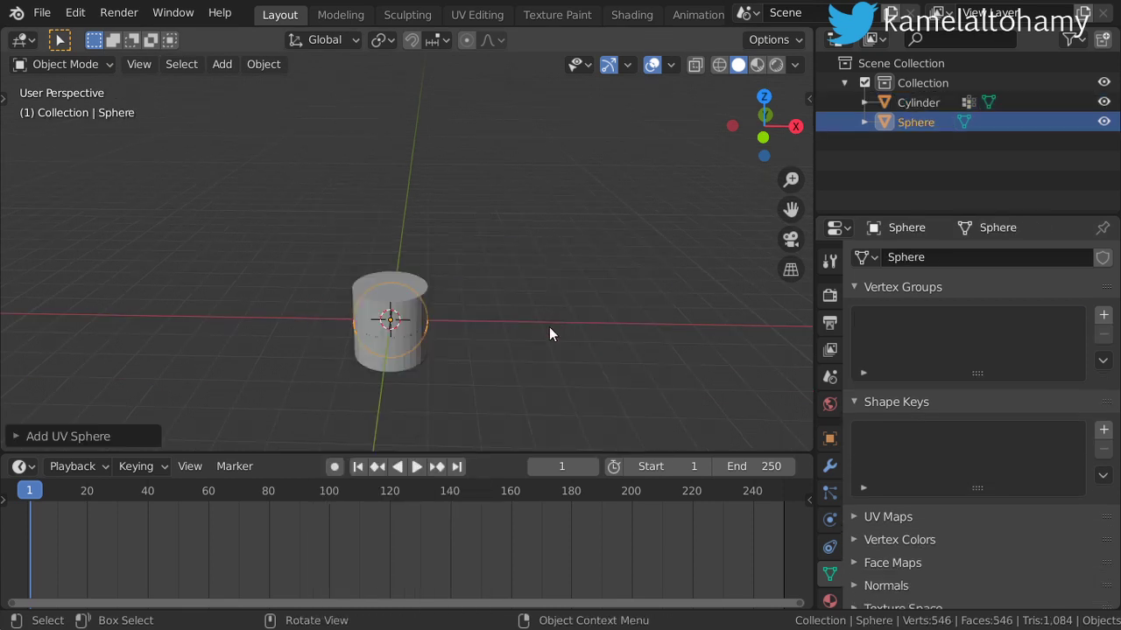
pyautogui.scroll(4, 551, 351)
pyautogui.press('s')
pyautogui.click(483, 368)
pyautogui.press('KP_1')
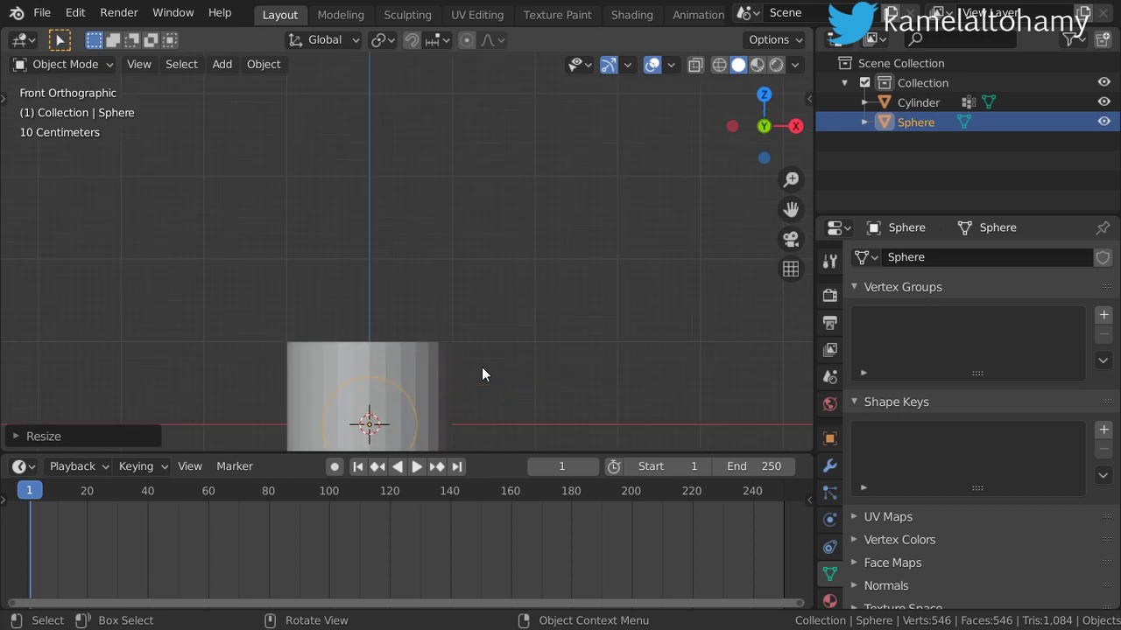
pyautogui.press('g')
pyautogui.press('z')
pyautogui.click(493, 190)
# Step: Delete the sphere's lower-half vertices using see-through wireframe selection
pyautogui.press('Tab')
pyautogui.scroll(3, 426, 277)
pyautogui.press('z')
pyautogui.hotkey('shift', 'z')
pyautogui.press('b')
pyautogui.moveTo(487, 284); pyautogui.dragTo(131, 420)
pyautogui.press('x')
pyautogui.click(410, 320)
pyautogui.press('Tab')
pyautogui.press('Tab')
# Step: Extrude the bottom edge loop and scale it outward into a brim
pyautogui.scroll(3, 421, 297)
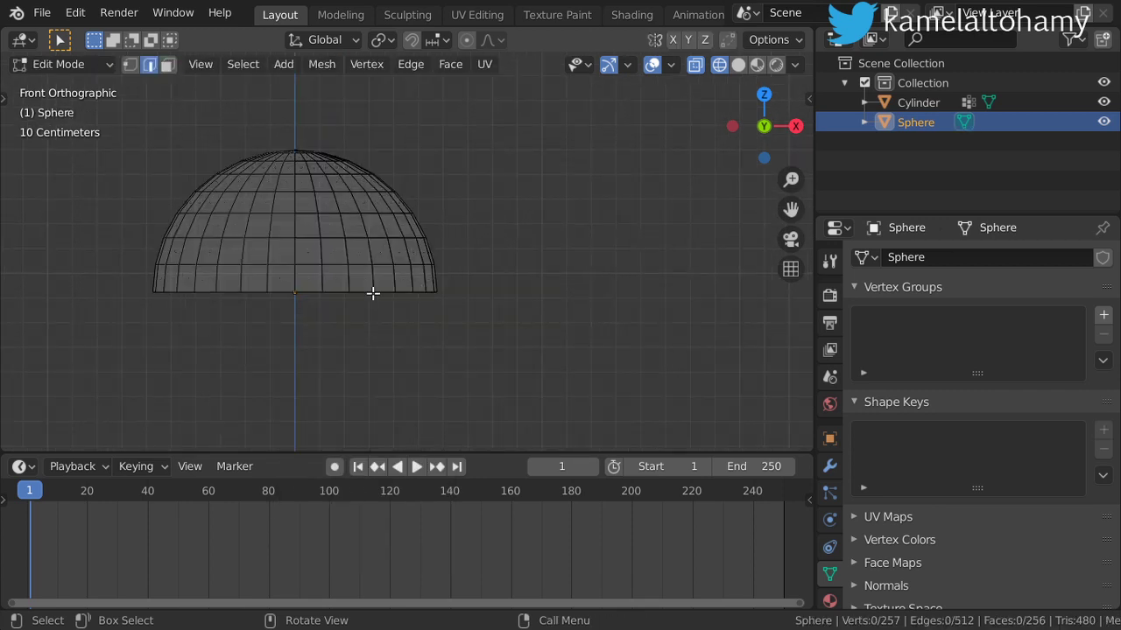
pyautogui.press('e')
pyautogui.press('s')
pyautogui.rightClick(499, 310)
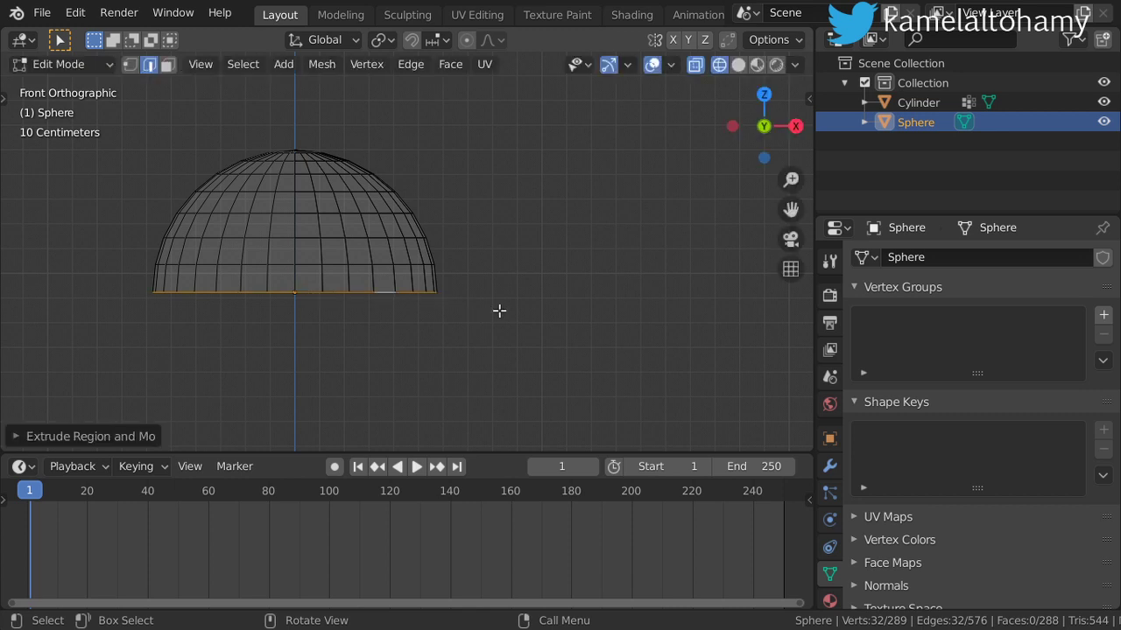
pyautogui.press('s')
pyautogui.click(552, 332)
# Step: Extrude the brim edge down, narrow it slightly, and fill the bottom with a face
pyautogui.press('e')
pyautogui.press('z')
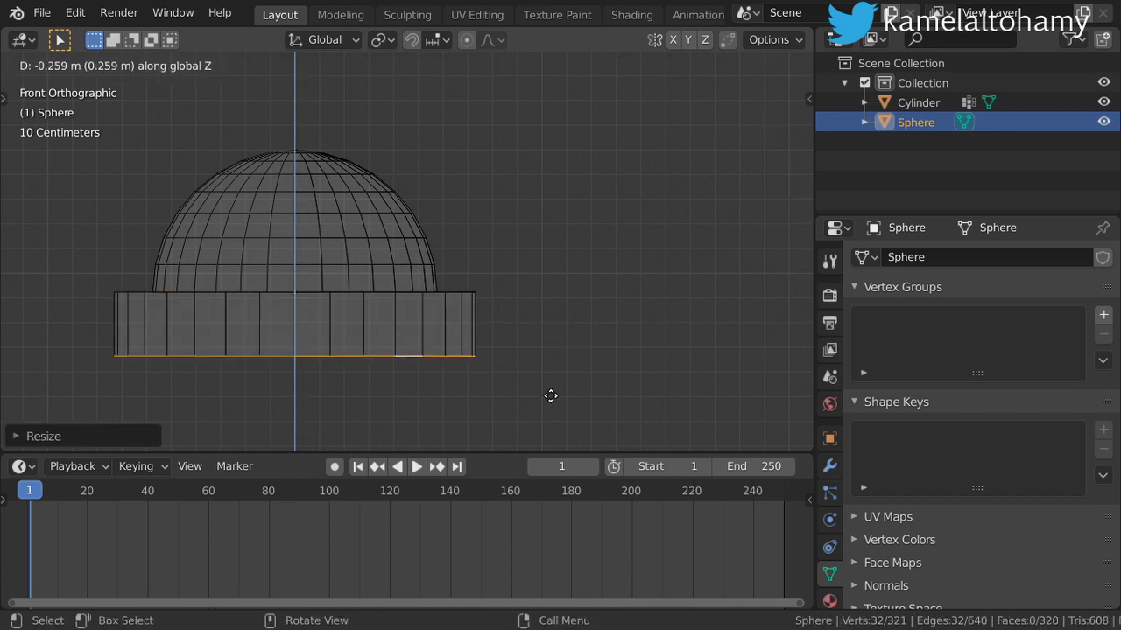
pyautogui.rightClick(550, 372)
pyautogui.press('s')
pyautogui.click(513, 374)
pyautogui.moveTo(513, 376)
pyautogui.mouseDown(button='middle')
pyautogui.moveTo(502, 320)
pyautogui.moveTo(495, 380)
pyautogui.moveTo(490, 329)
pyautogui.moveTo(430, 259)
pyautogui.mouseUp(button='middle')
pyautogui.press('f')
# Step: Show the hat in solid shading and apply Shade Smooth
pyautogui.press('Tab')
pyautogui.press('z')
pyautogui.click(627, 310)
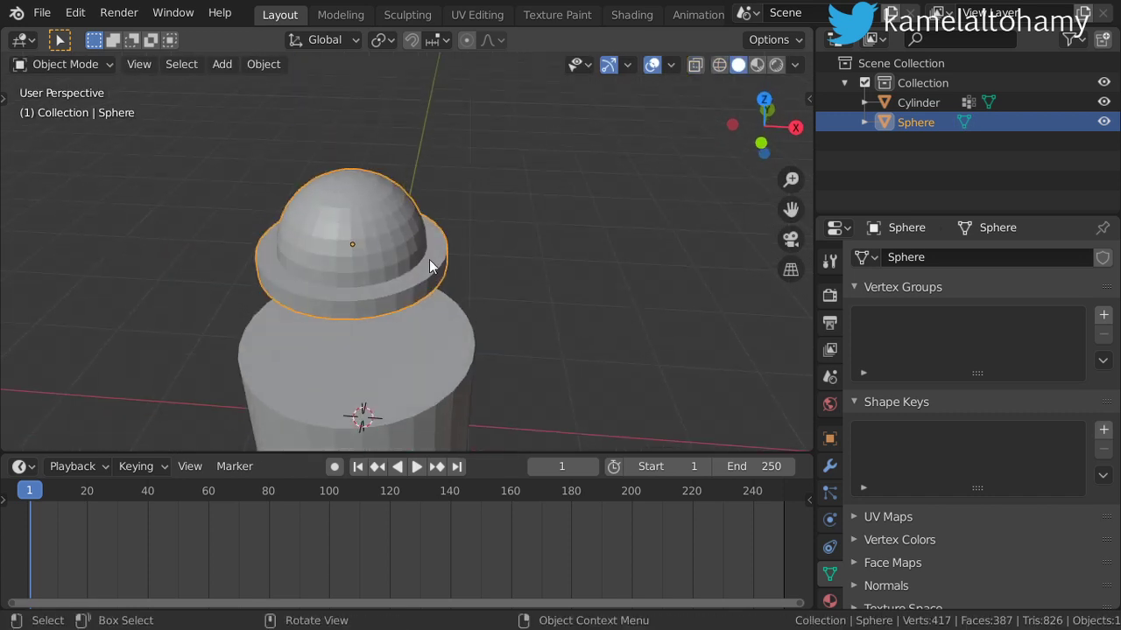
pyautogui.rightClick(425, 257)
pyautogui.click(425, 258)
# Step: Add an extra loop cut around the hat's brim
pyautogui.press('Tab')
pyautogui.scroll(3, 427, 345)
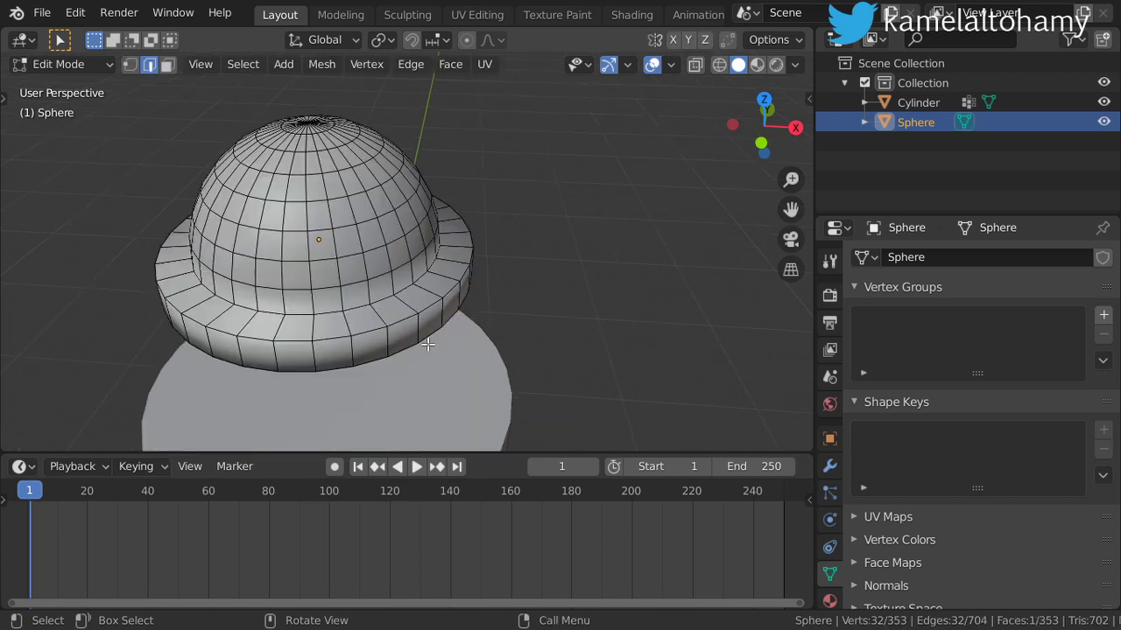
pyautogui.hotkey('ctrl', 'r')
pyautogui.click(391, 337)
pyautogui.rightClick(392, 331)
pyautogui.hotkey('ctrl', 'r')
pyautogui.click(390, 333)
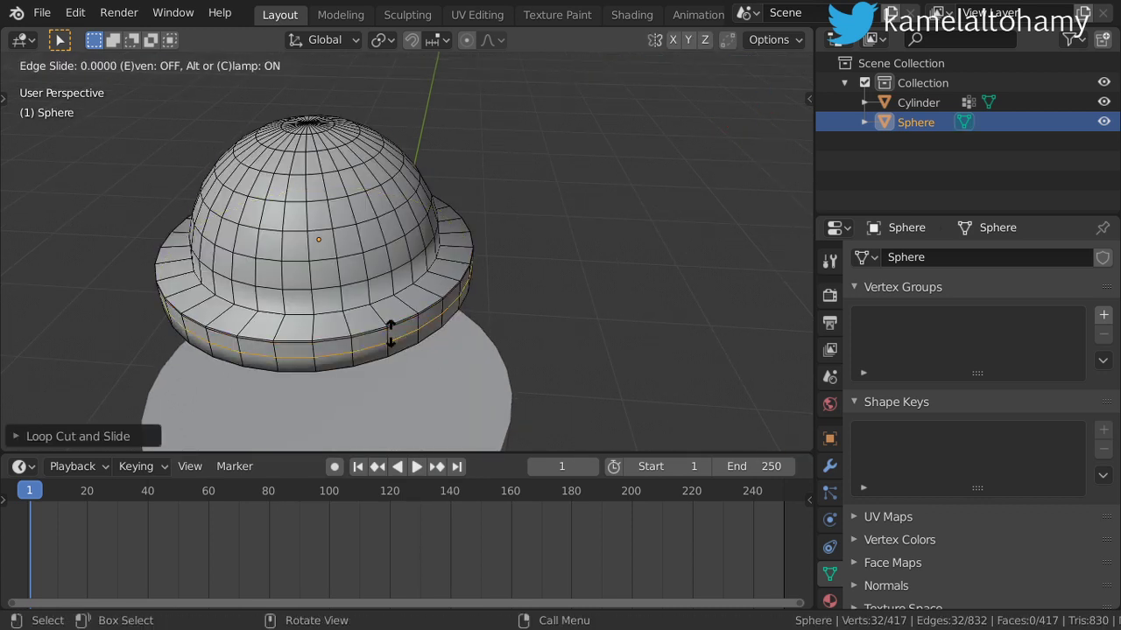
pyautogui.click(401, 344)
pyautogui.press('Tab')
pyautogui.scroll(-4, 431, 343)
# Step: Shrink the hat and reselect it
pyautogui.press('s')
pyautogui.click(462, 330)
pyautogui.click(411, 353)
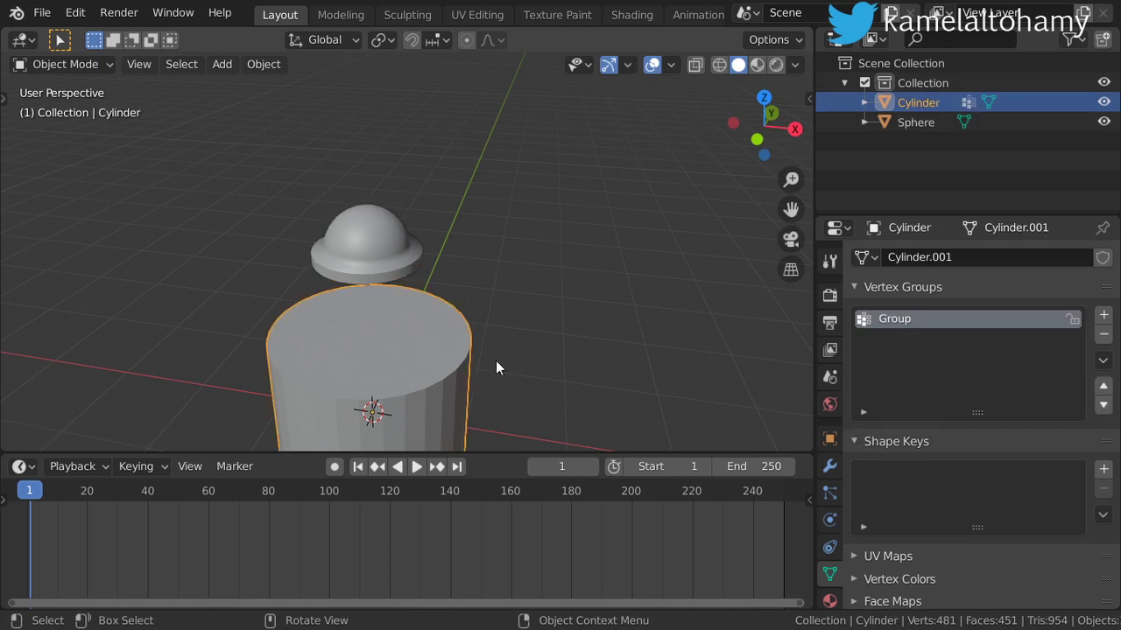
pyautogui.click(415, 251)
pyautogui.moveTo(522, 263); pyautogui.dragTo(667, 304, button='middle')
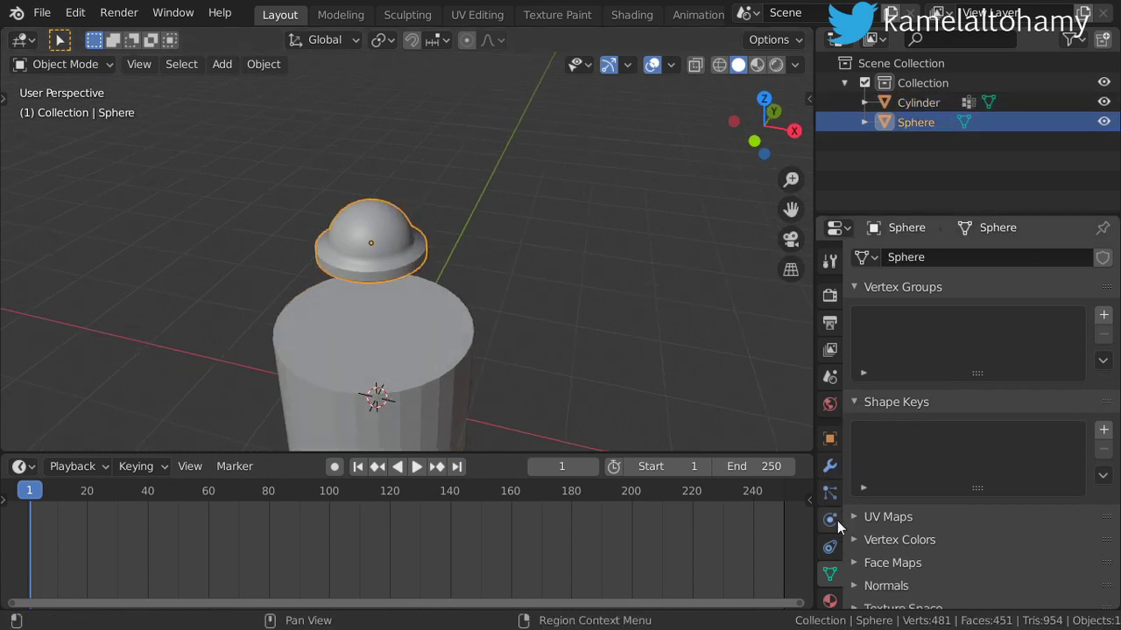
# Step: Add a Copy Transforms constraint targeting the Cylinder's Group vertex group
pyautogui.click(830, 547)
pyautogui.click(919, 257)
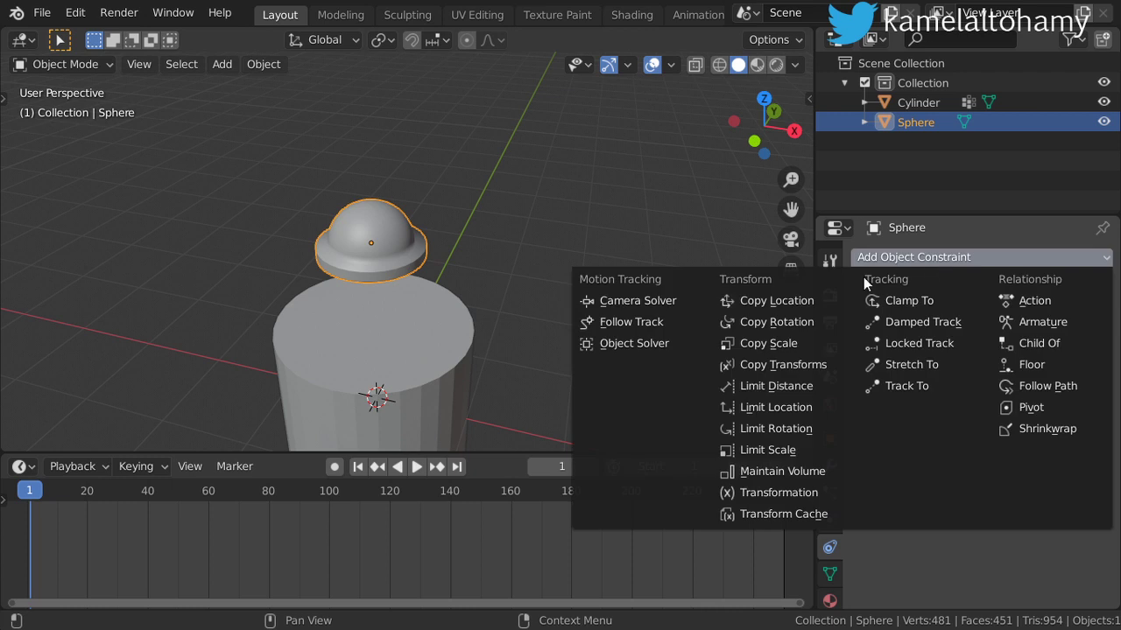
pyautogui.click(798, 364)
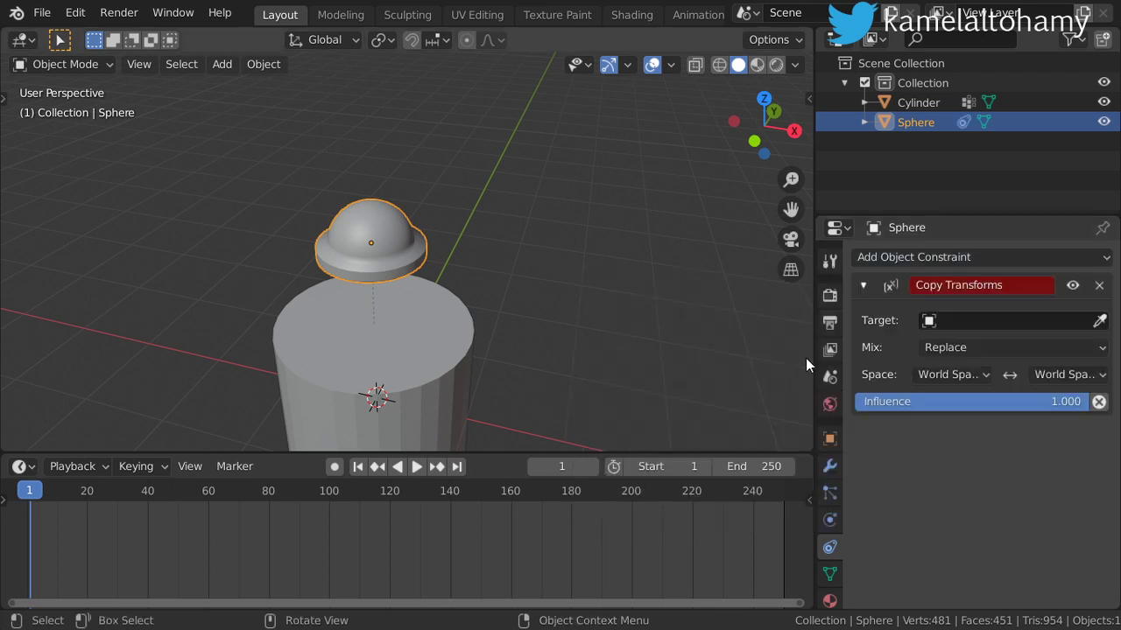
pyautogui.click(977, 322)
pyautogui.click(924, 348)
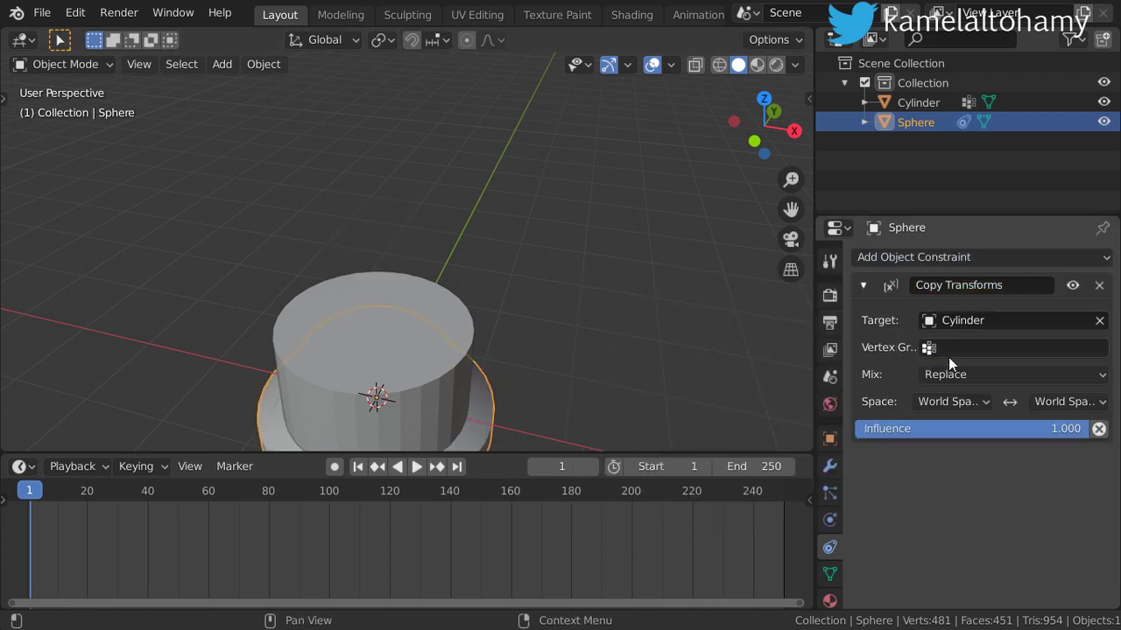
pyautogui.click(966, 347)
pyautogui.click(944, 375)
# Step: Resize the constrained hat, then temporarily disable the Copy Transforms constraint
pyautogui.moveTo(590, 348)
pyautogui.mouseDown(button='middle')
pyautogui.moveTo(499, 260)
pyautogui.moveTo(588, 362)
pyautogui.mouseUp(button='middle')
pyautogui.press('s')
pyautogui.click(490, 339)
pyautogui.moveTo(442, 302); pyautogui.dragTo(459, 330, button='middle')
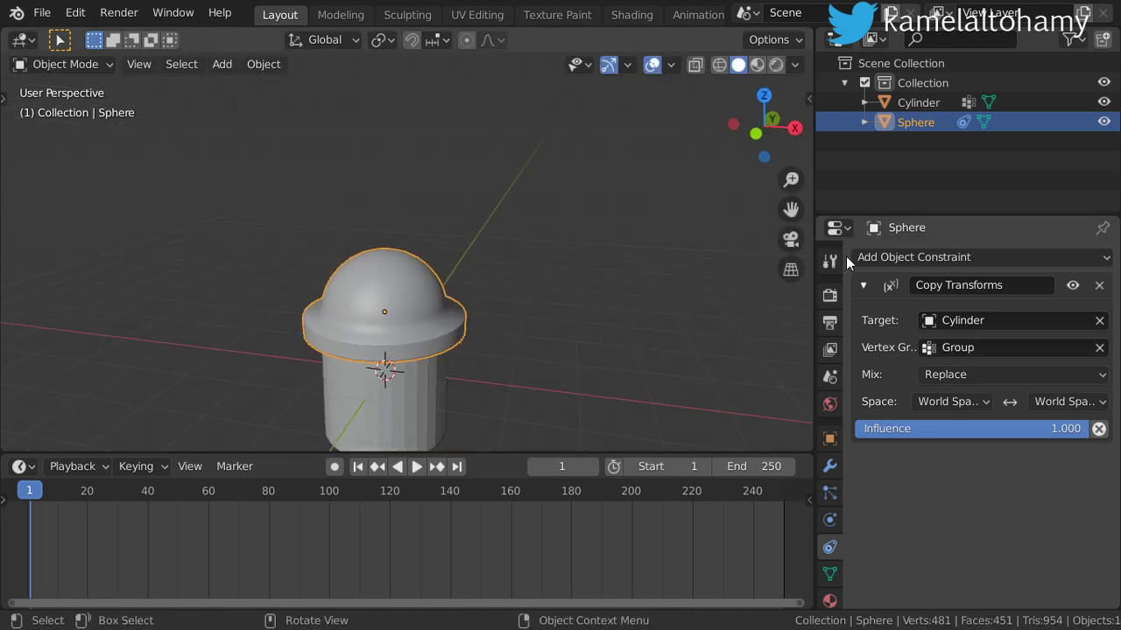
pyautogui.click(1072, 286)
# Step: Apply the hat's rotation and scale, then view it from the front
pyautogui.hotkey('ctrl', 'a')
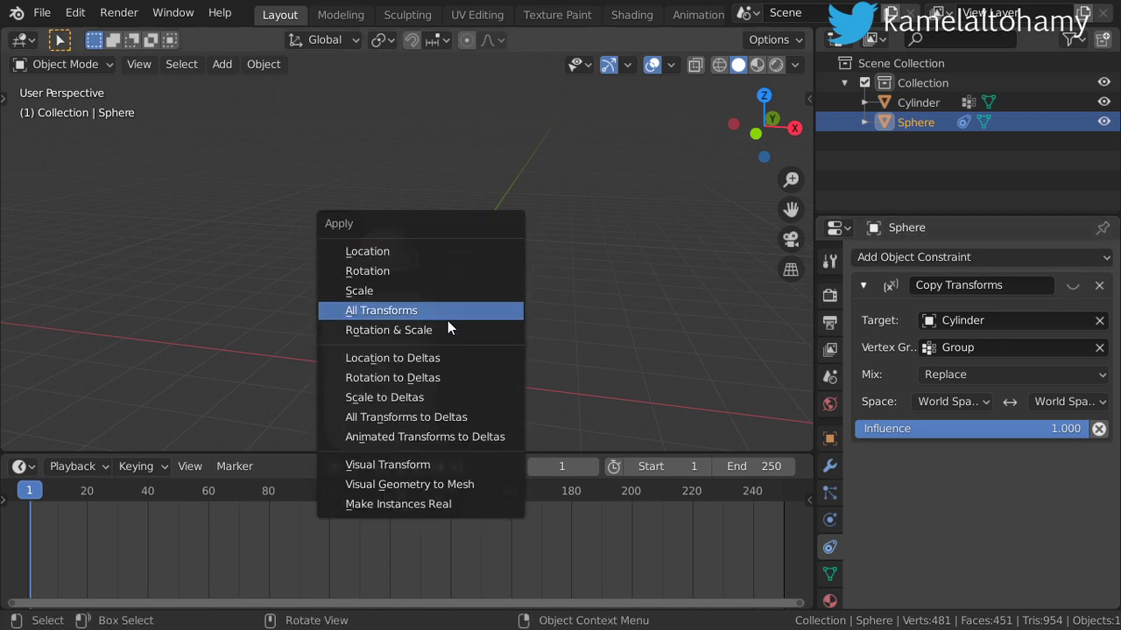
pyautogui.click(473, 328)
pyautogui.scroll(2, 555, 375)
pyautogui.moveTo(555, 375); pyautogui.dragTo(467, 318, button='middle')
pyautogui.press('KP_1')
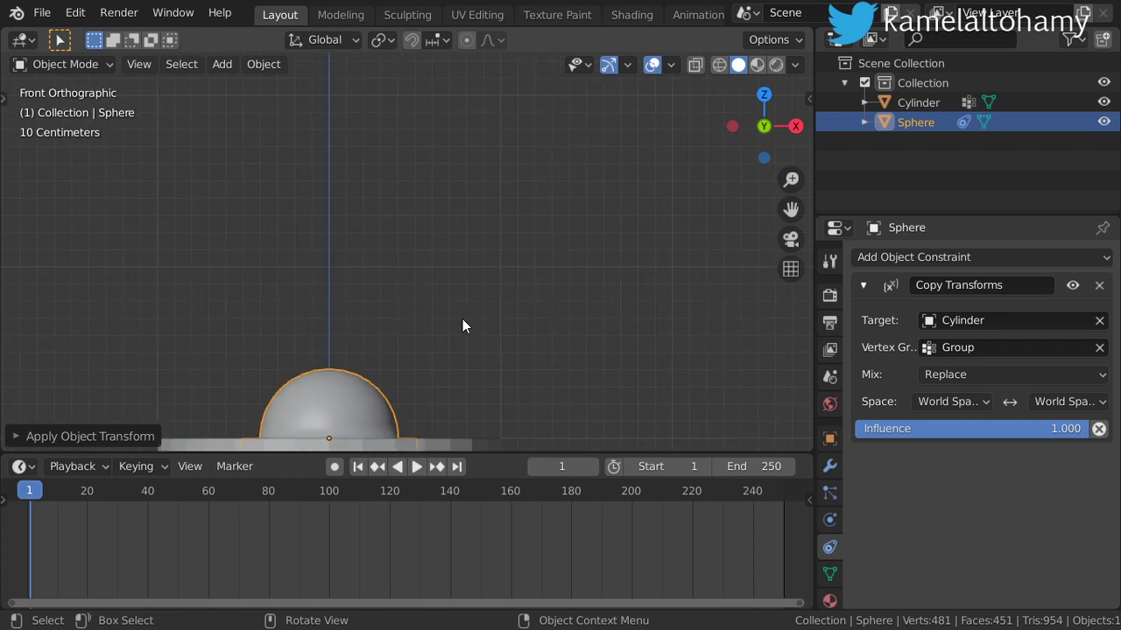
pyautogui.keyDown('shift'); pyautogui.moveTo(440, 375); pyautogui.dragTo(513, 219, button='middle'); pyautogui.keyUp('shift')
pyautogui.scroll(3, 429, 316)
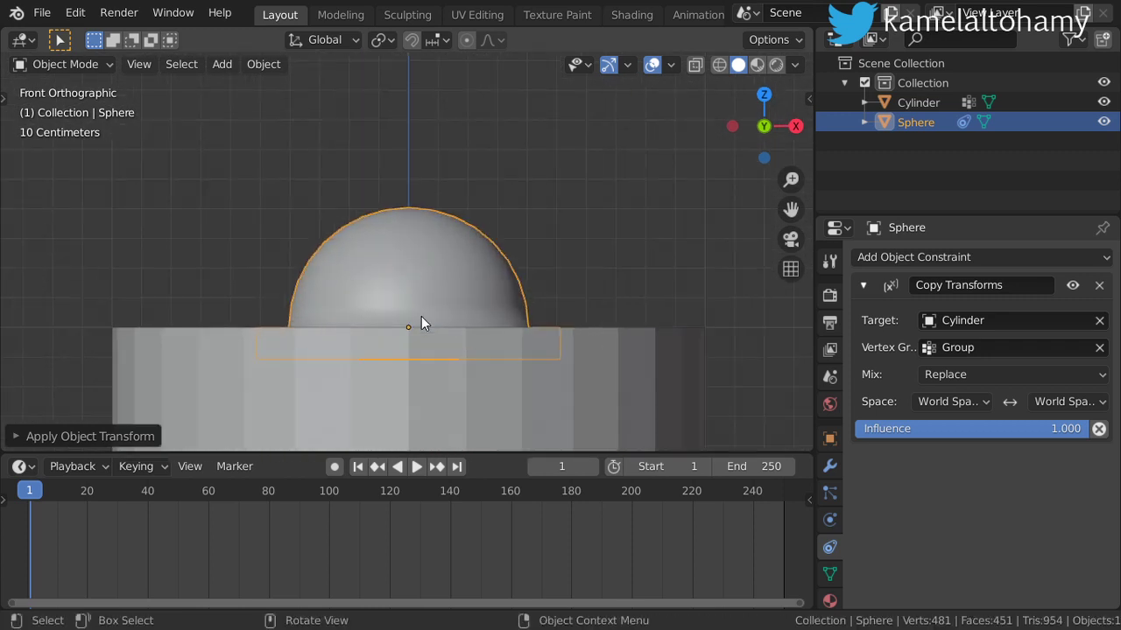
# Step: Snap the 3D cursor to the sphere's flat base face
pyautogui.press('Tab')
pyautogui.press('Tab')
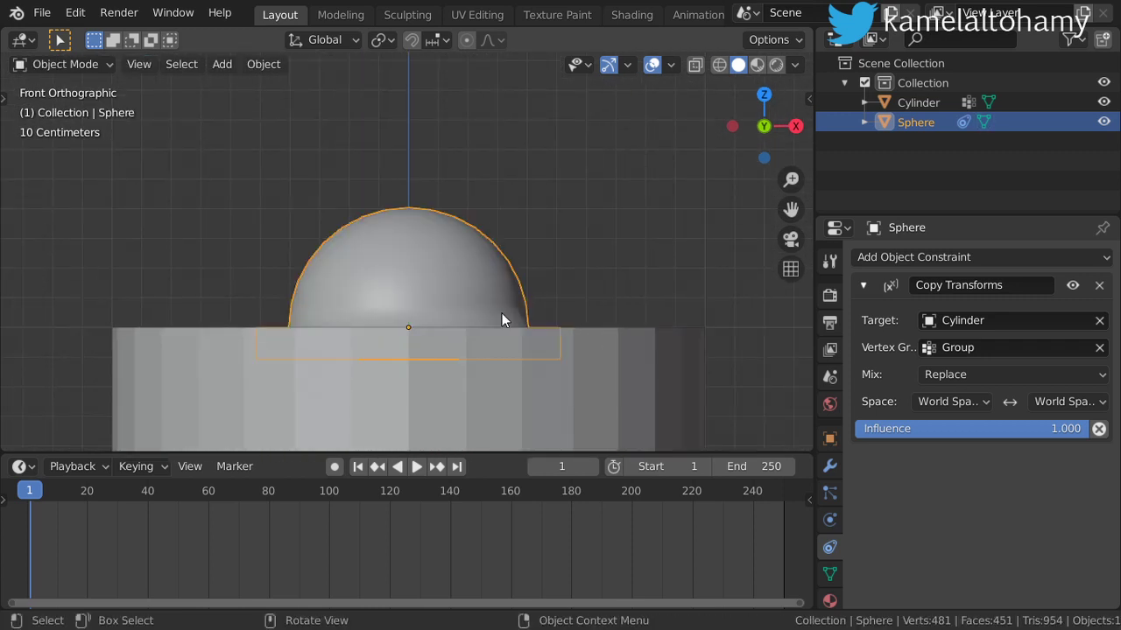
pyautogui.click(1073, 284)
pyautogui.moveTo(744, 298); pyautogui.dragTo(472, 118, button='middle')
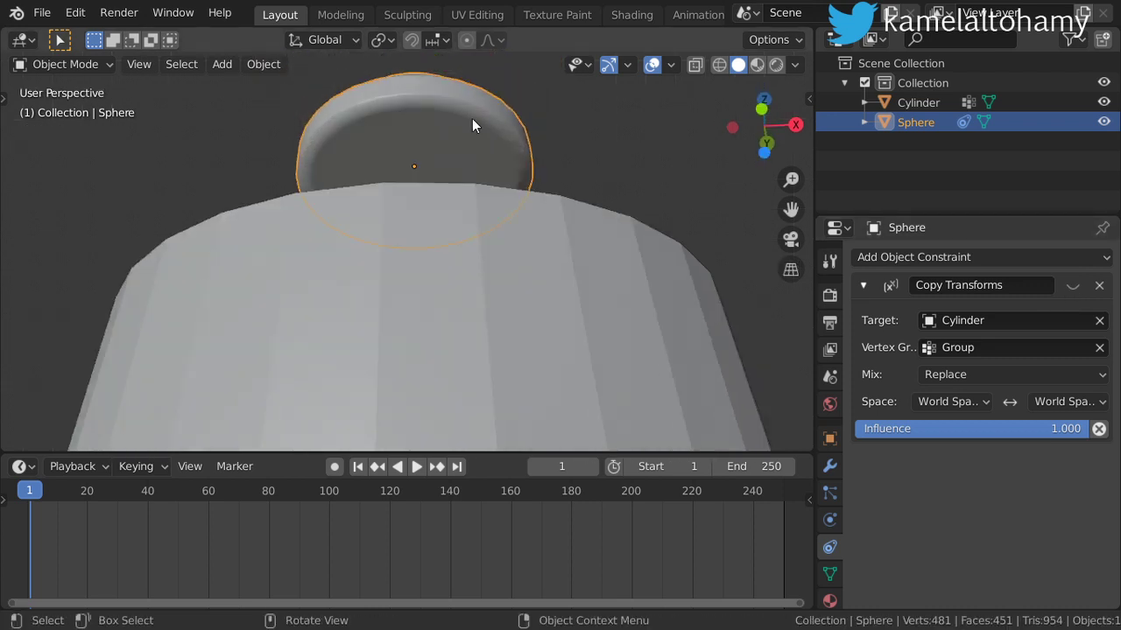
pyautogui.press('Tab')
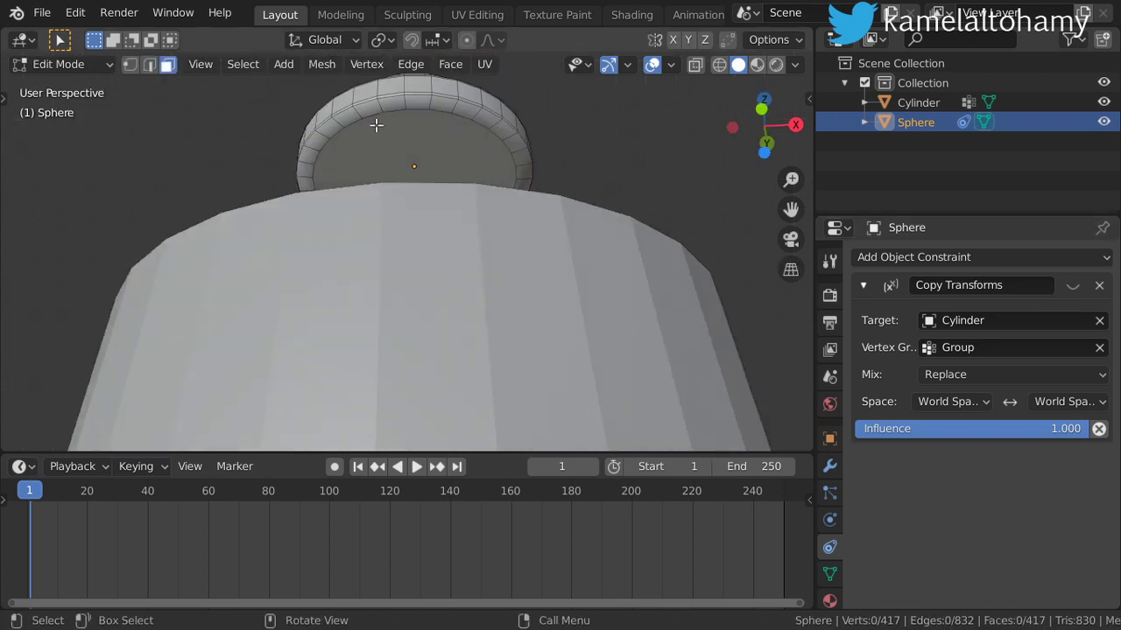
pyautogui.click(376, 125)
pyautogui.hotkey('shift', 's')
pyautogui.click(456, 239)
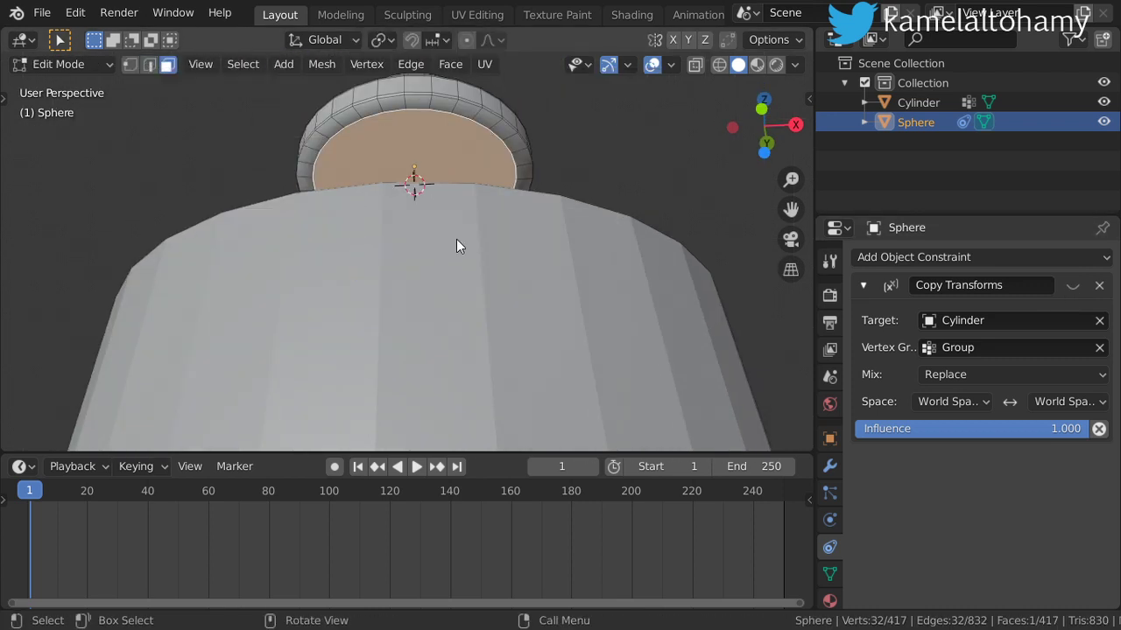
# Step: Set the sphere's origin to the 3D cursor, then select the cylinder
pyautogui.press('Tab')
pyautogui.rightClick(425, 128)
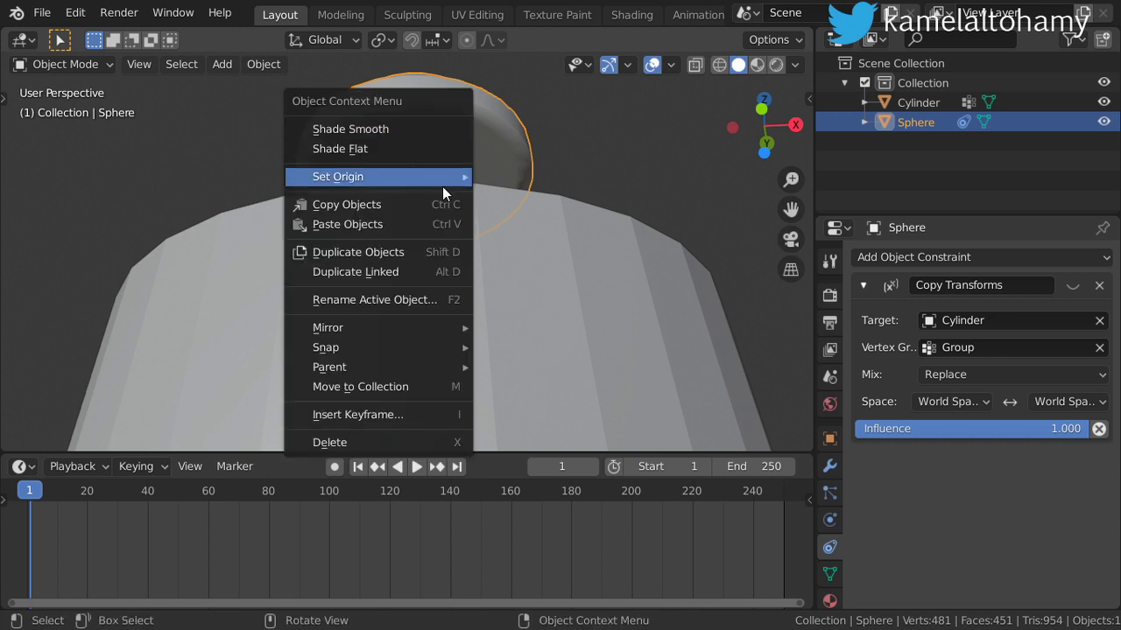
pyautogui.moveTo(442, 180)
pyautogui.click(560, 218)
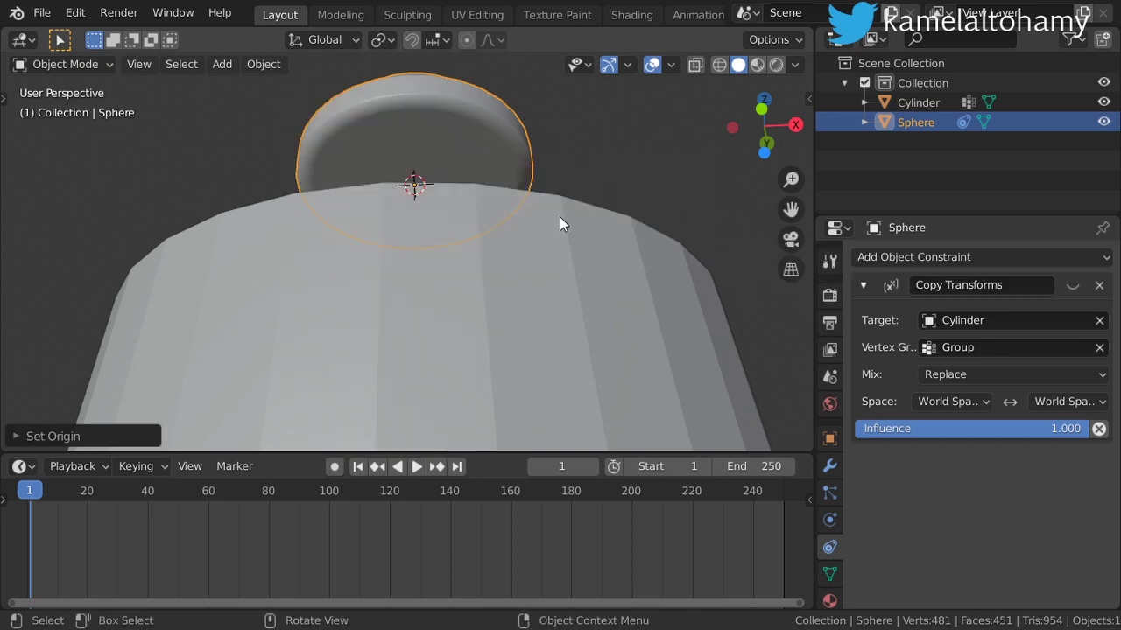
pyautogui.moveTo(560, 216); pyautogui.dragTo(449, 270, button='middle')
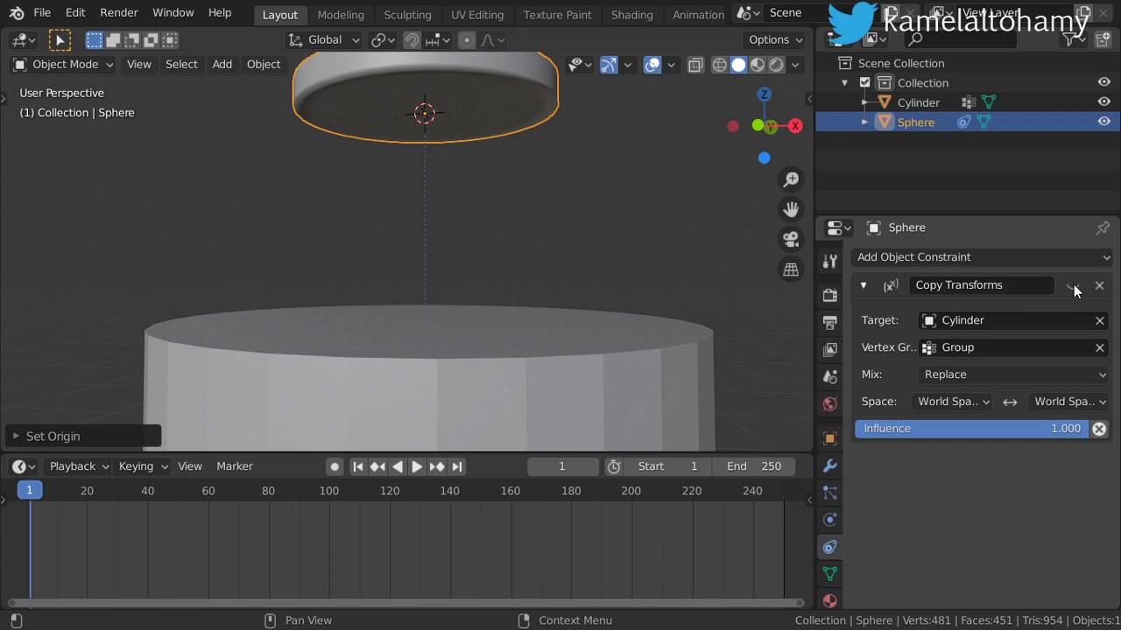
pyautogui.scroll(-3, 675, 321)
pyautogui.moveTo(675, 320); pyautogui.dragTo(661, 362, button='middle')
pyautogui.scroll(-2, 661, 363)
pyautogui.click(531, 311)
pyautogui.press('Tab')
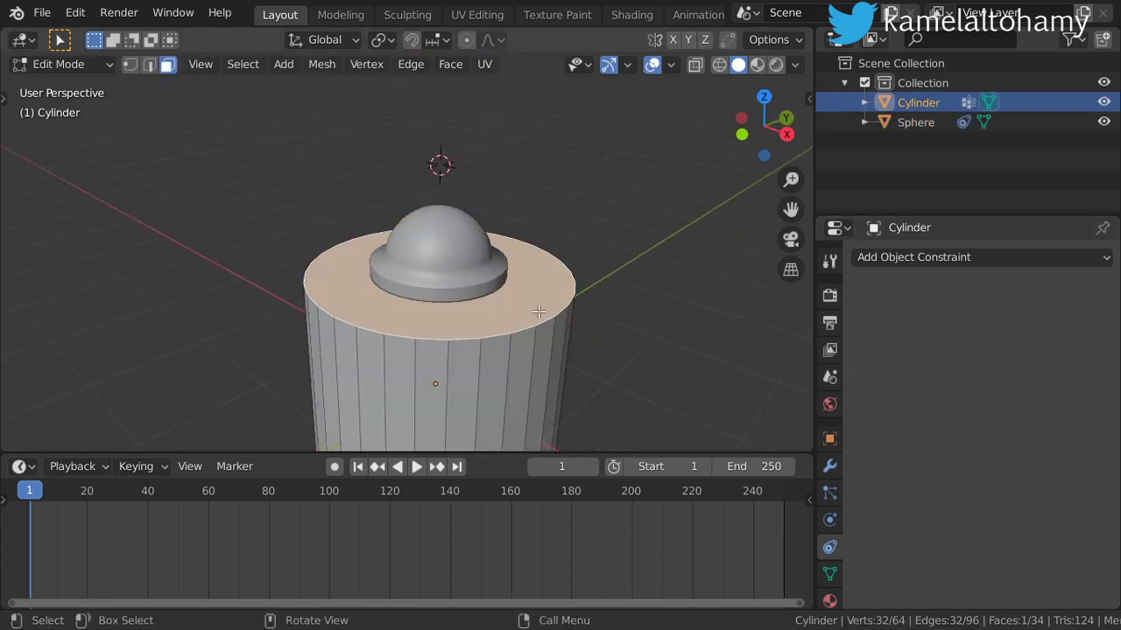
# Step: Apply the cylinder's rotation and scale
pyautogui.press('s')
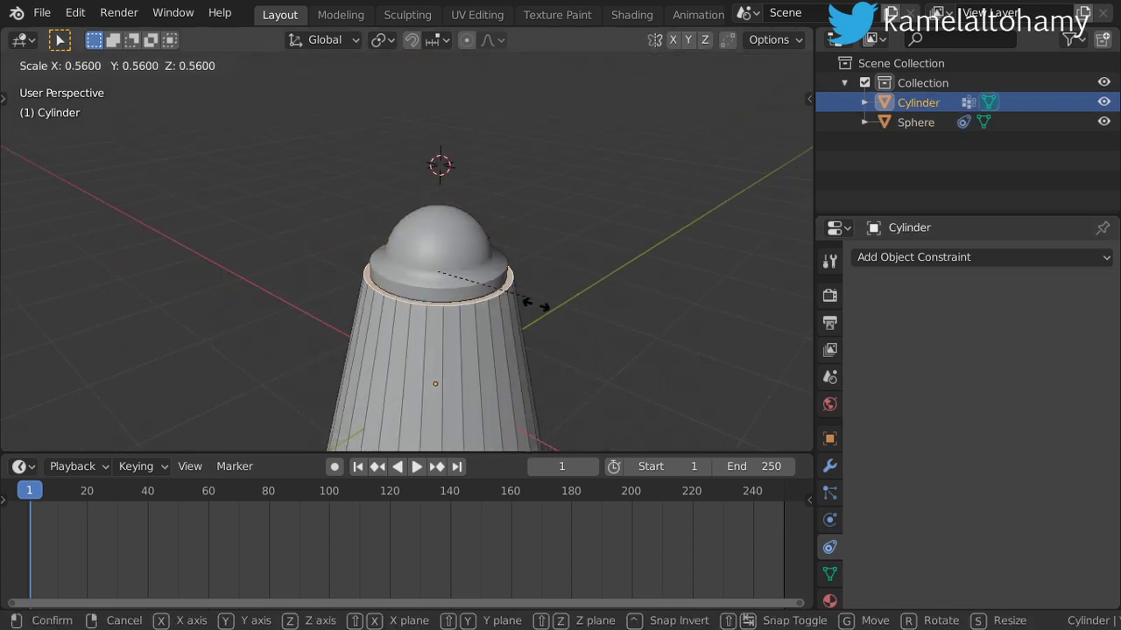
pyautogui.press('Escape')
pyautogui.press('Tab')
pyautogui.click(490, 267)
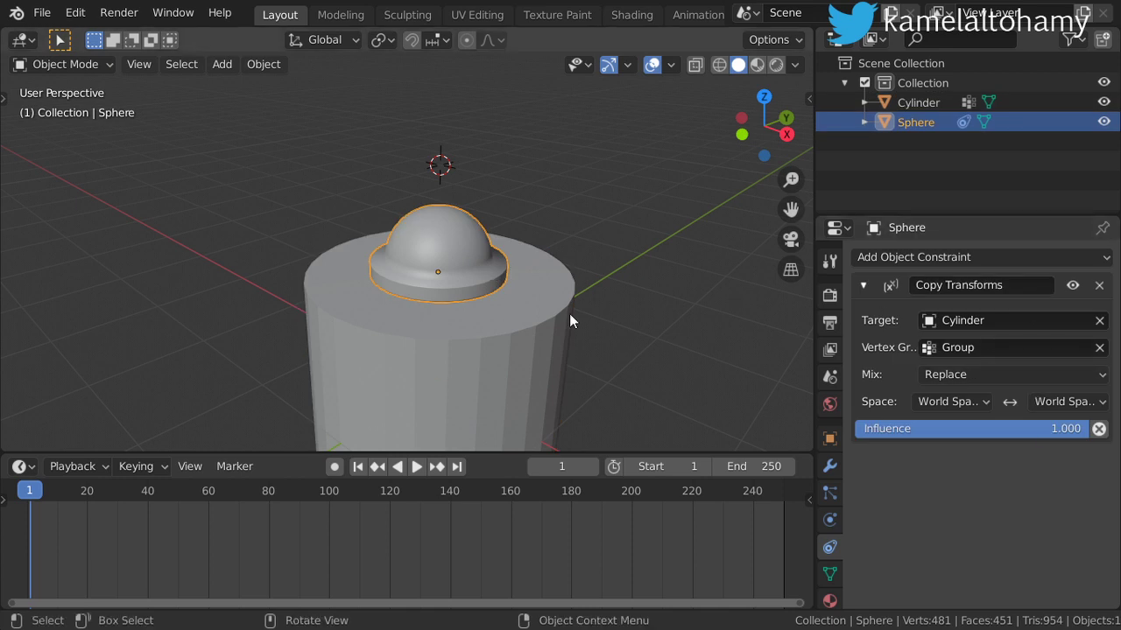
pyautogui.click(526, 324)
pyautogui.press('Tab')
pyautogui.press('Tab')
pyautogui.hotkey('ctrl', 'a')
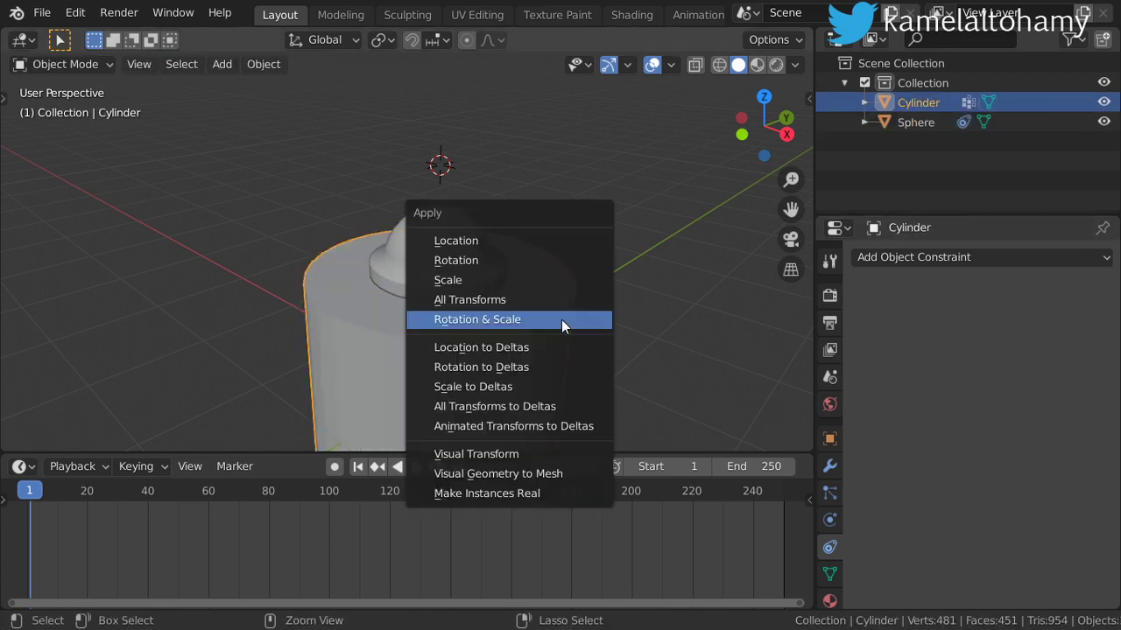
pyautogui.click(561, 320)
pyautogui.press('Tab')
pyautogui.press('Tab')
pyautogui.press('Tab')
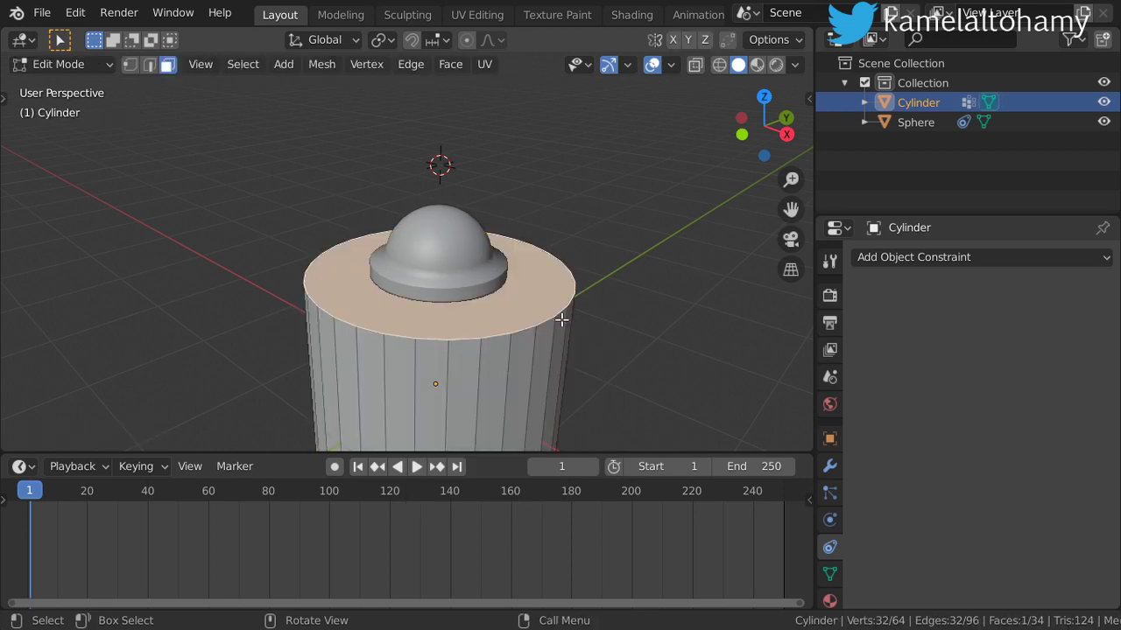
# Step: Resize the cylinder's top face and shift it along the X axis
pyautogui.press('s')
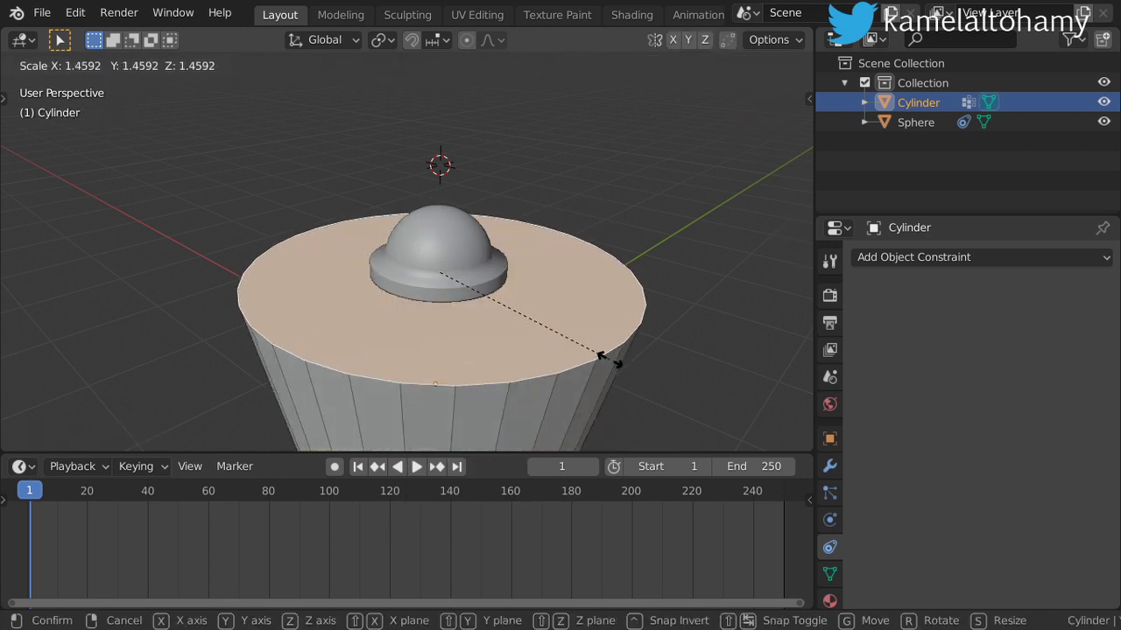
pyautogui.click(595, 345)
pyautogui.press('g')
pyautogui.press('Escape')
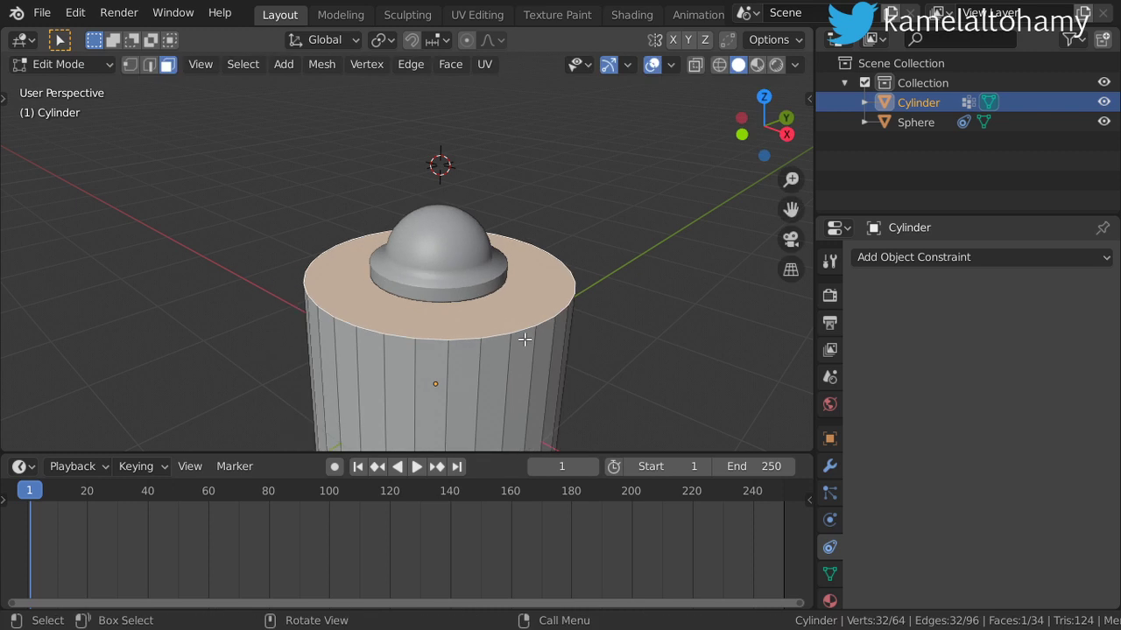
pyautogui.scroll(-2, 525, 339)
pyautogui.press('r')
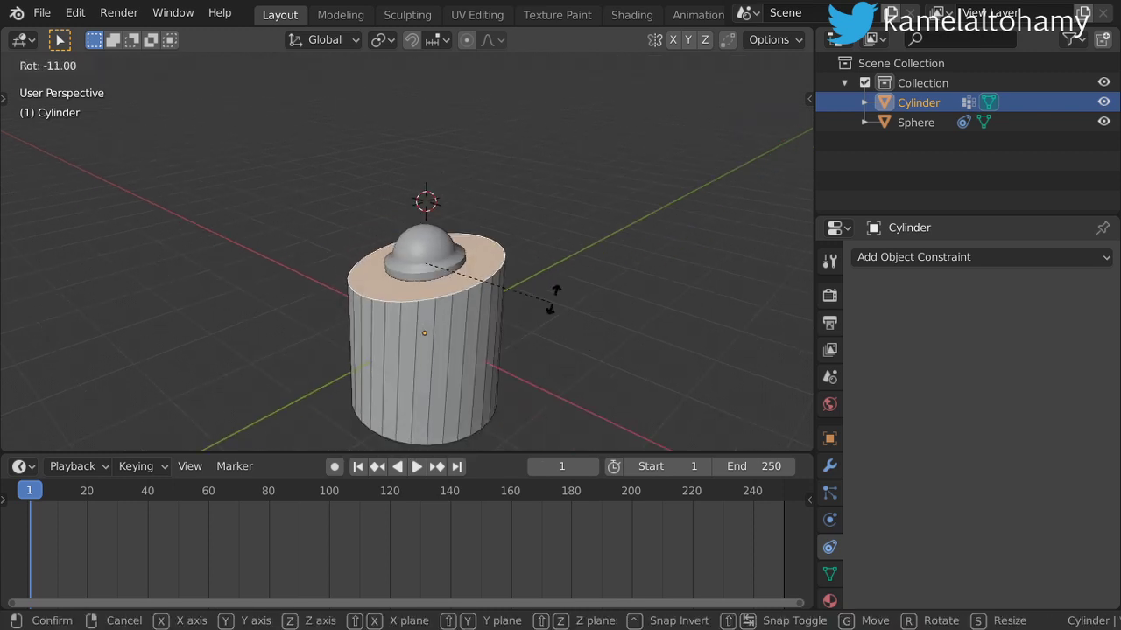
pyautogui.press('Escape')
pyautogui.press('g')
pyautogui.press('Escape')
pyautogui.press('g')
pyautogui.press('x')
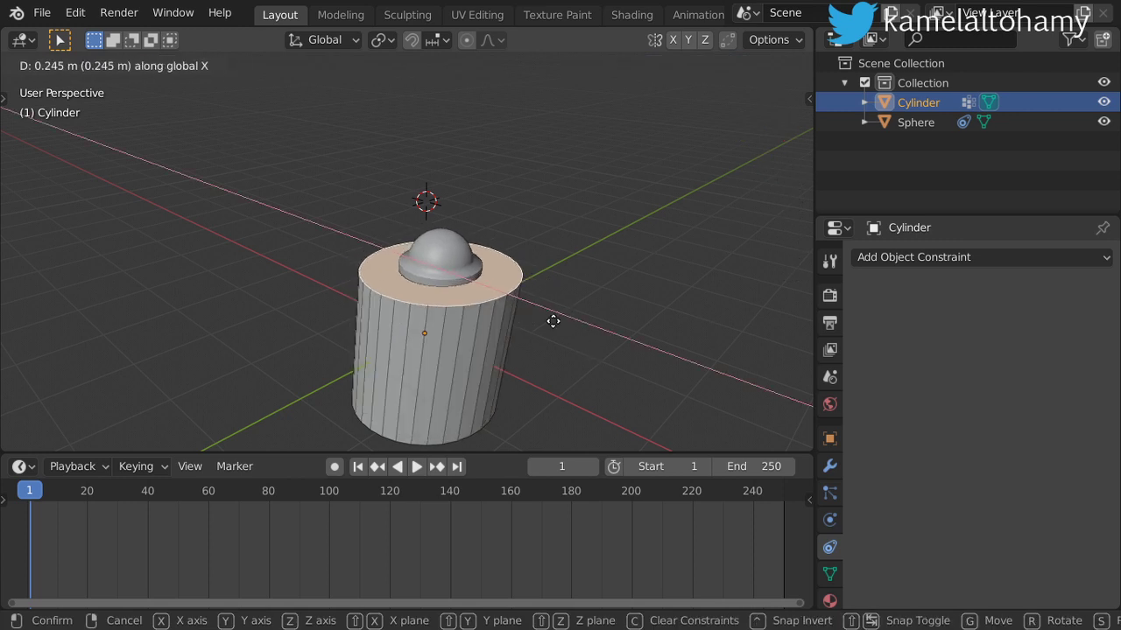
pyautogui.click(473, 309)
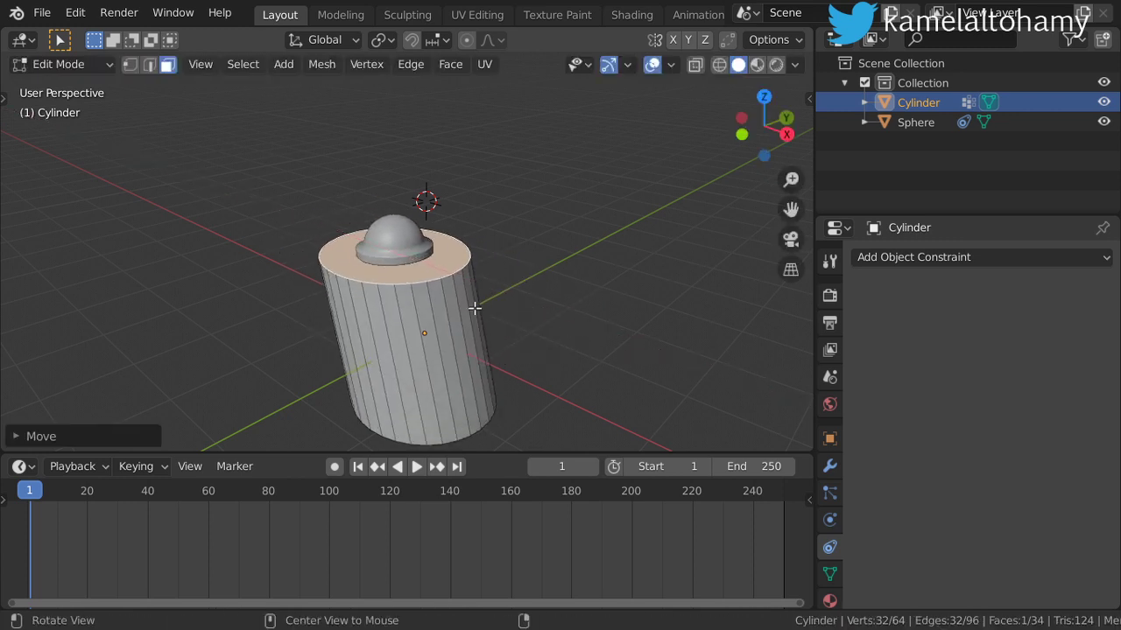
# Step: Shift the top face along Y and tilt it with a free rotation
pyautogui.moveTo(473, 308); pyautogui.dragTo(609, 325, button='middle')
pyautogui.press('g')
pyautogui.press('y')
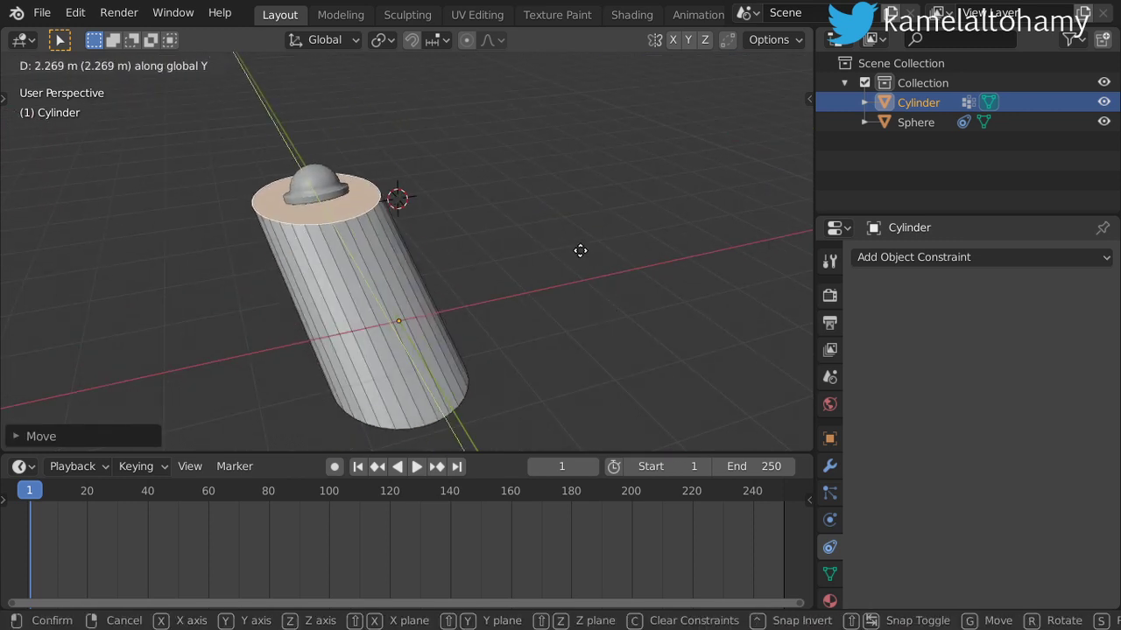
pyautogui.click(580, 250)
pyautogui.moveTo(460, 318); pyautogui.dragTo(580, 312, button='middle')
pyautogui.press('r')
pyautogui.press('r')
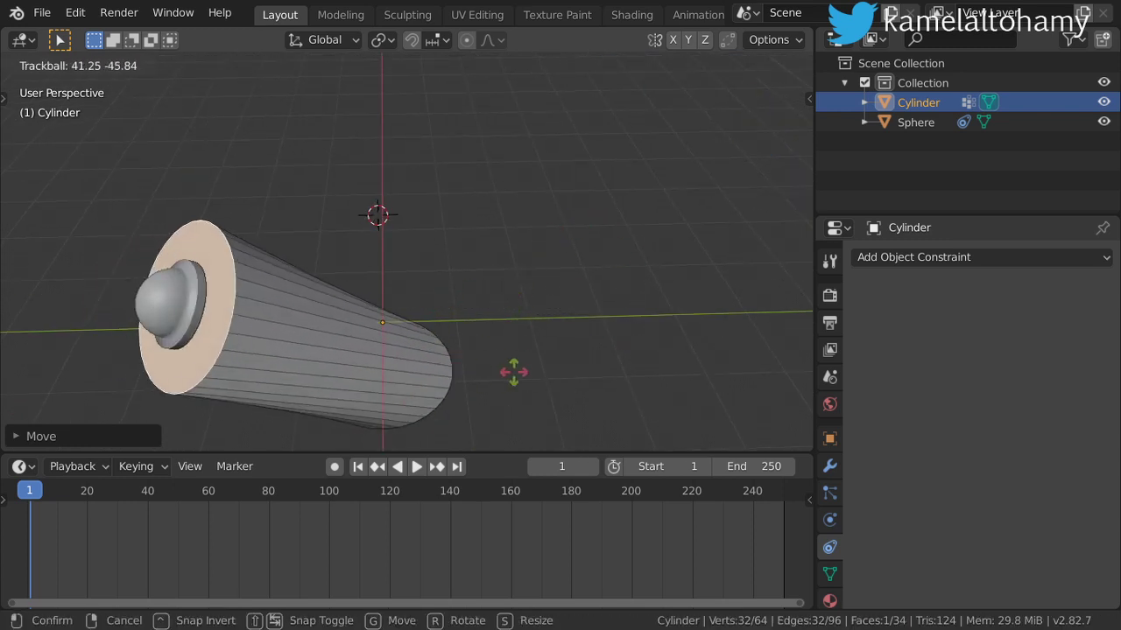
pyautogui.click(508, 353)
pyautogui.moveTo(470, 338); pyautogui.dragTo(458, 292, button='middle')
# Step: Add two centred edge loops around the cylinder's middle
pyautogui.hotkey('ctrl', 'r')
pyautogui.scroll(1, 458, 295)
pyautogui.click(456, 291)
pyautogui.rightClick(456, 290)
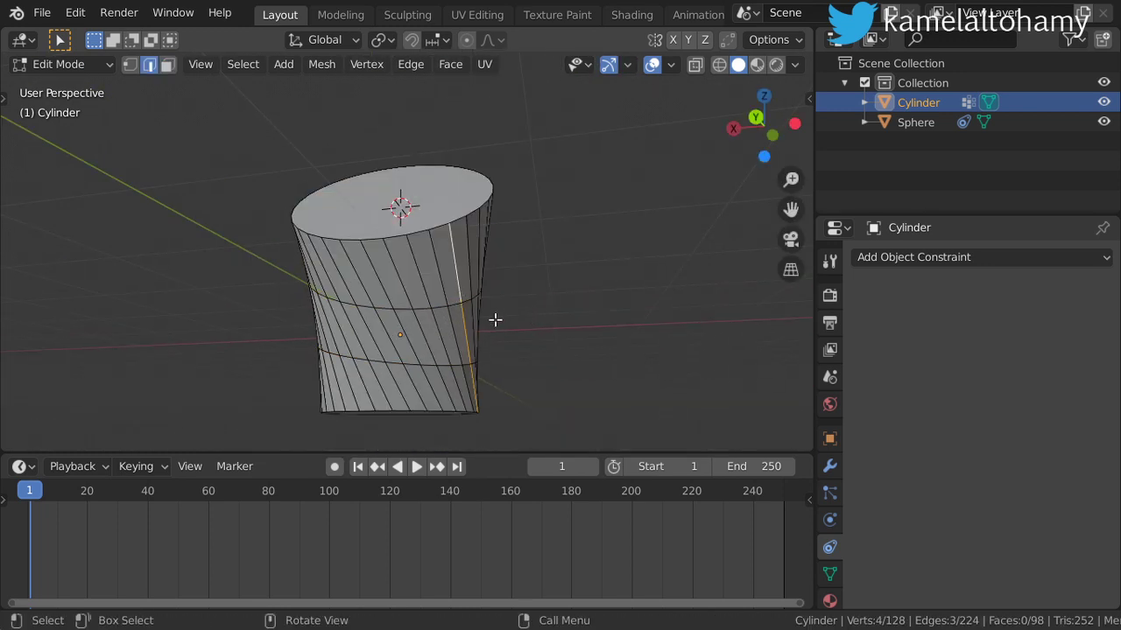
# Step: Twist the face ring between the loops around Z, then return to Object Mode
pyautogui.keyDown('alt'); pyautogui.click(449, 337); pyautogui.keyUp('alt')
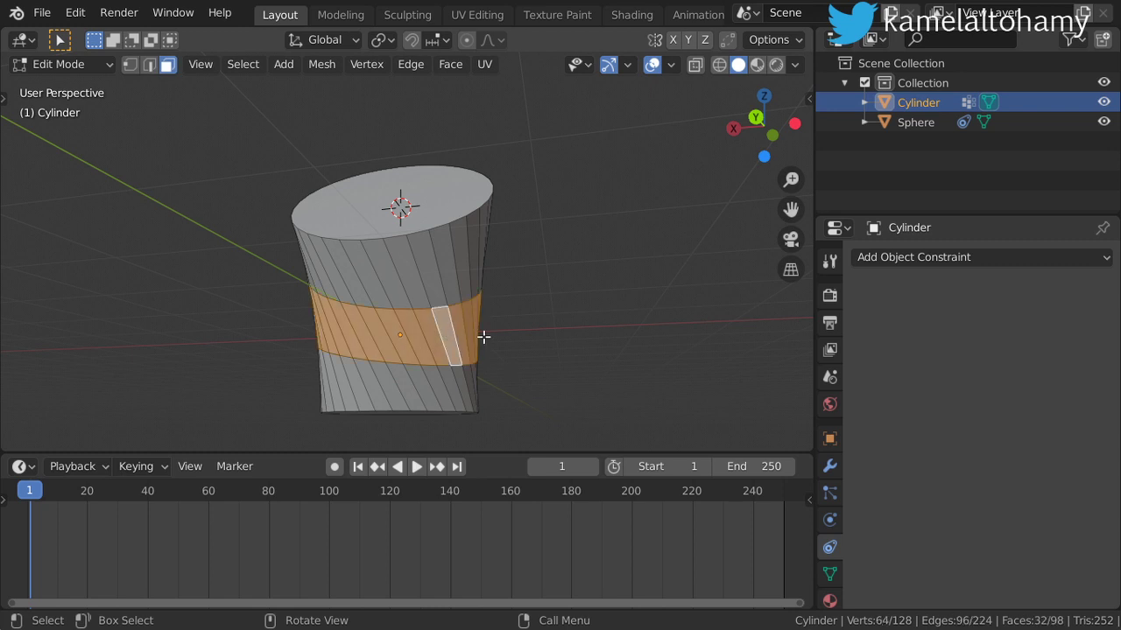
pyautogui.press('r')
pyautogui.press('z')
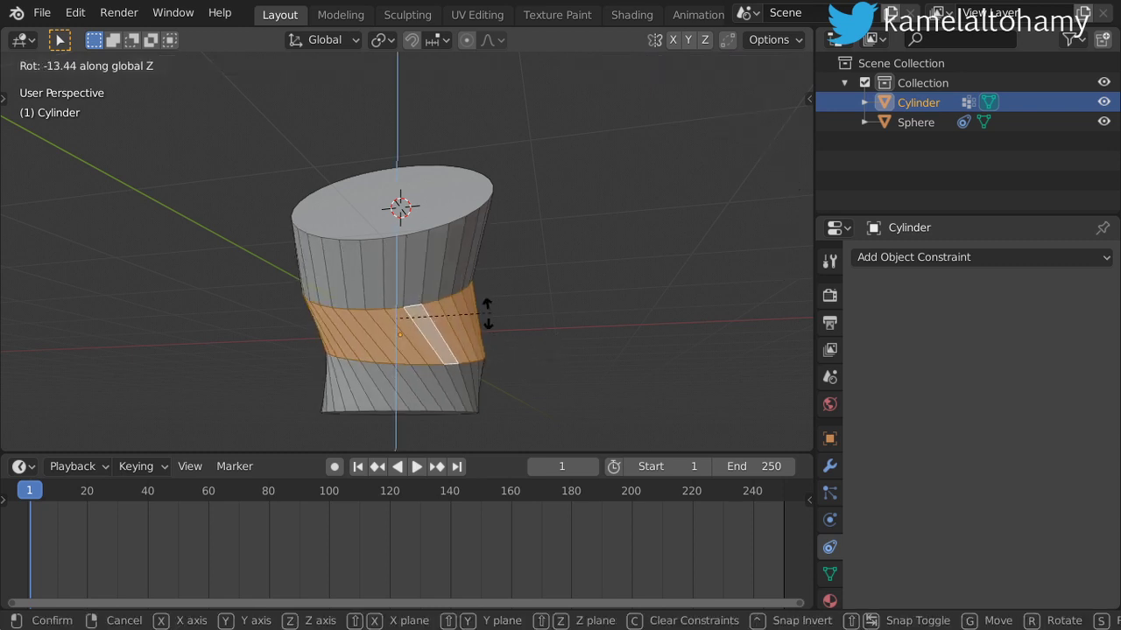
pyautogui.click(523, 393)
pyautogui.press('Tab')
pyautogui.moveTo(506, 326); pyautogui.dragTo(499, 263, button='middle')
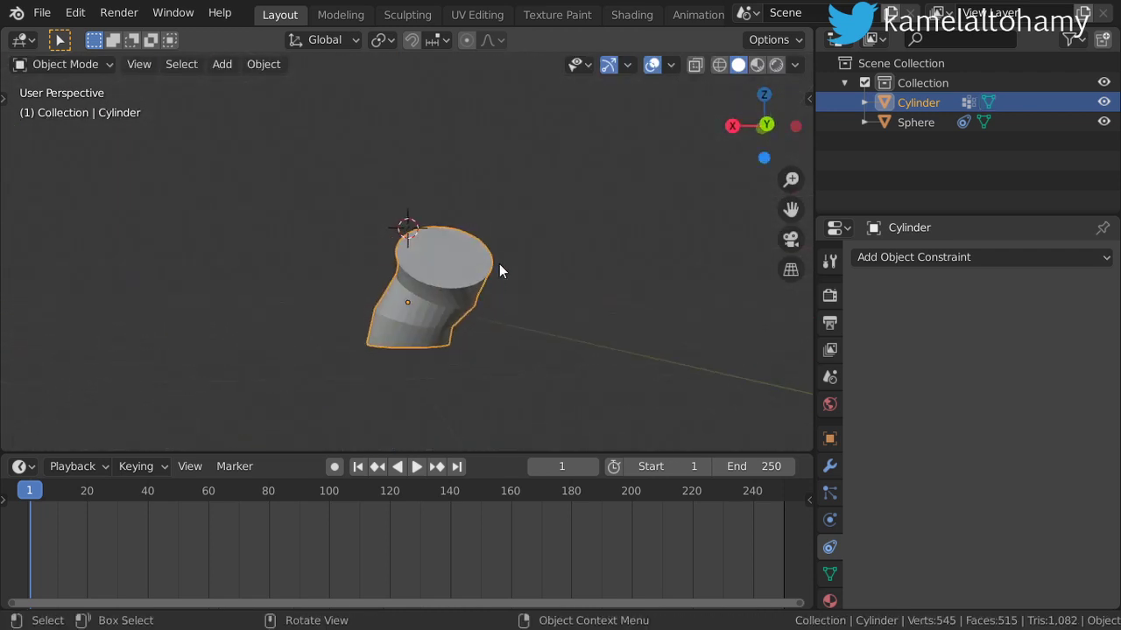